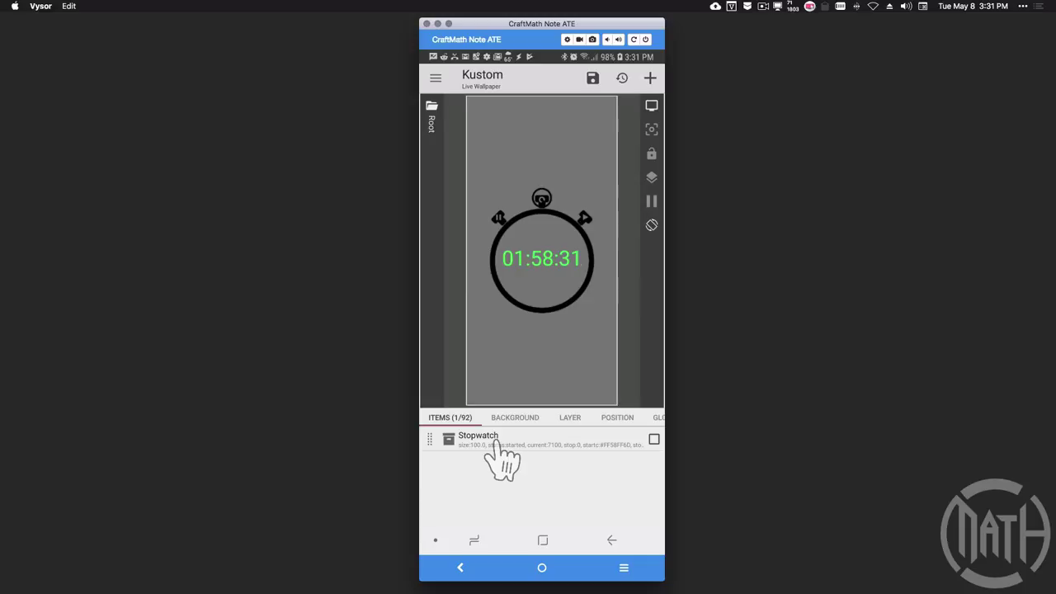
Step: Open the Stopwatch komponent's globals and nudge size to 90, then back to 100
left_click(488, 442)
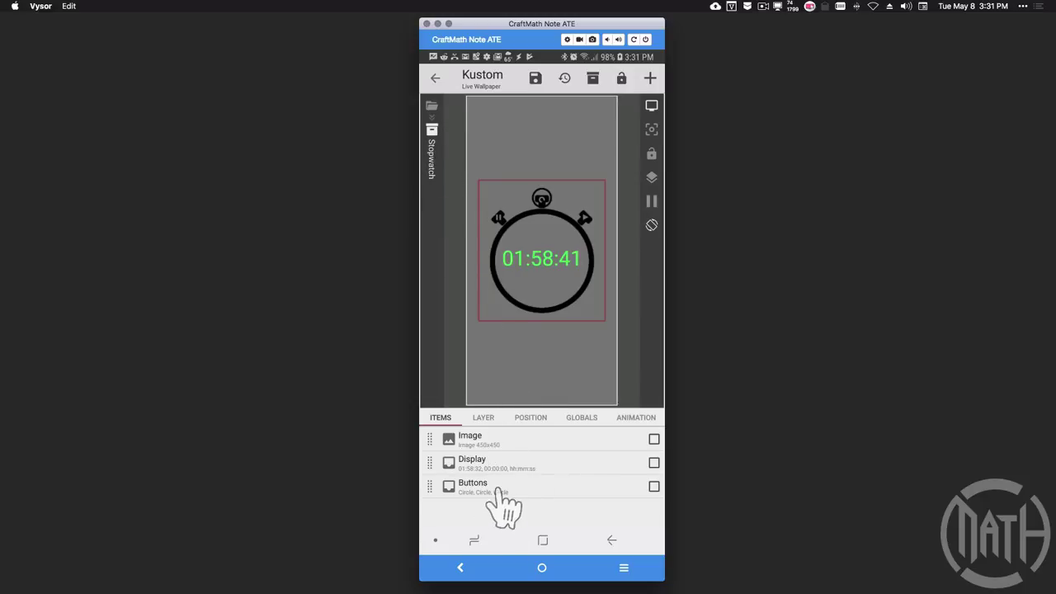
left_click(578, 421)
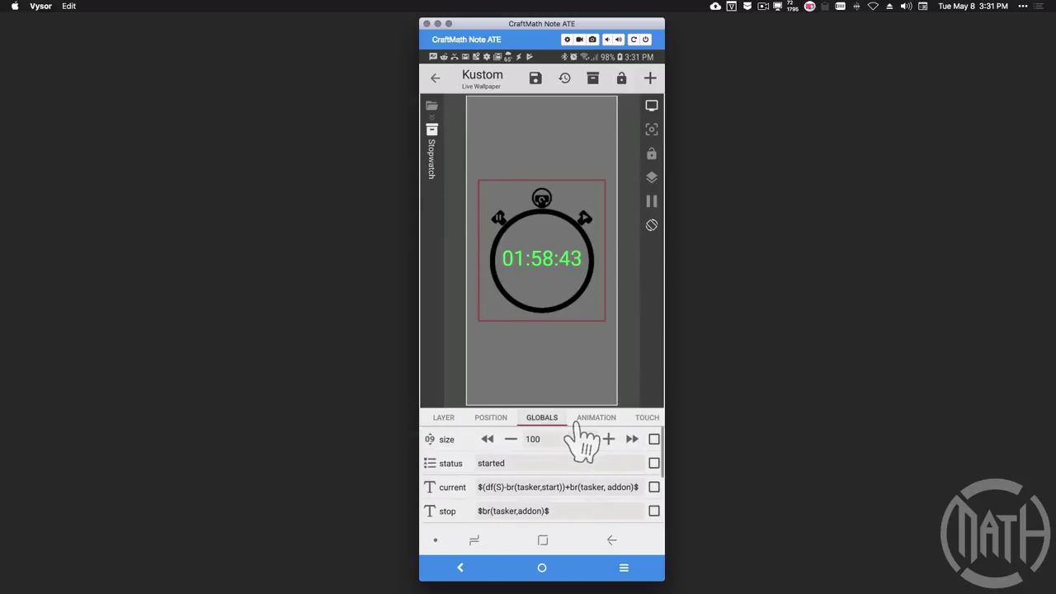
left_click(487, 439)
left_click(632, 439)
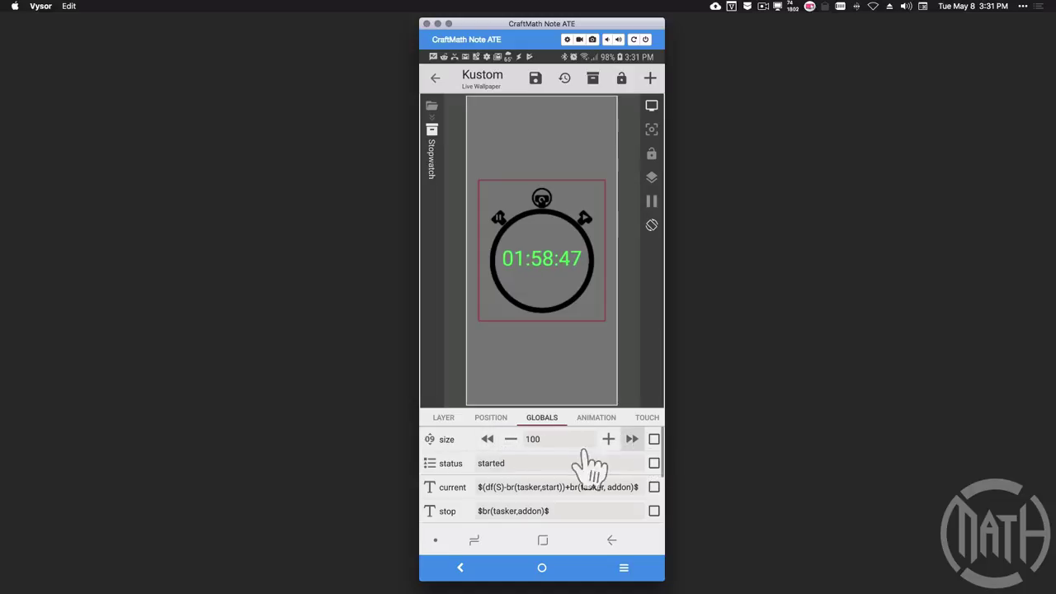
Step: Review the status options (started, stopped, reset) unchanged, then view the current global's formula
left_click(536, 464)
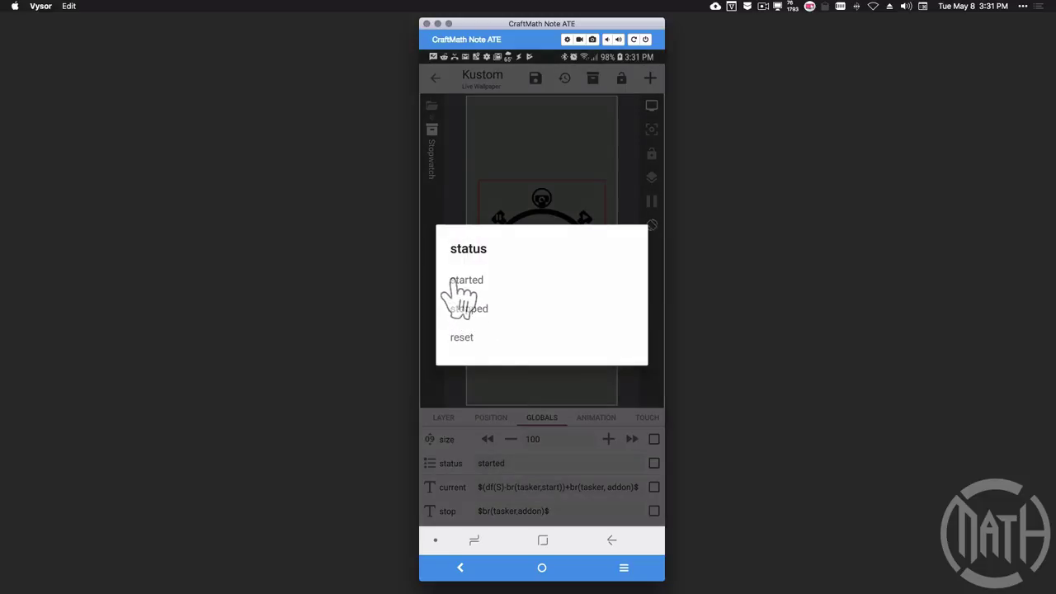
left_click(611, 541)
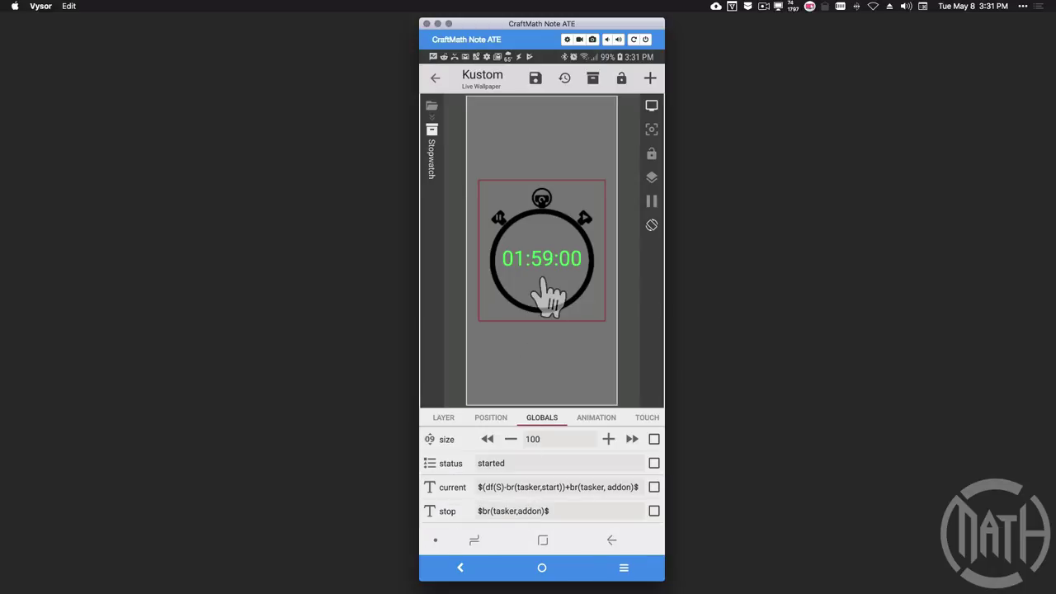
left_click(517, 491)
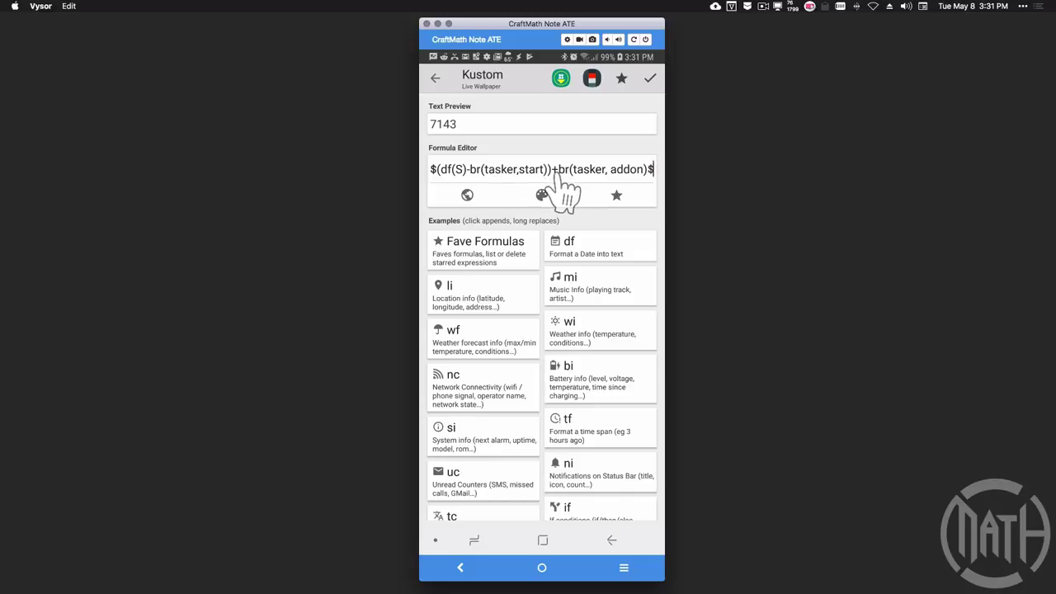
right_click(613, 178)
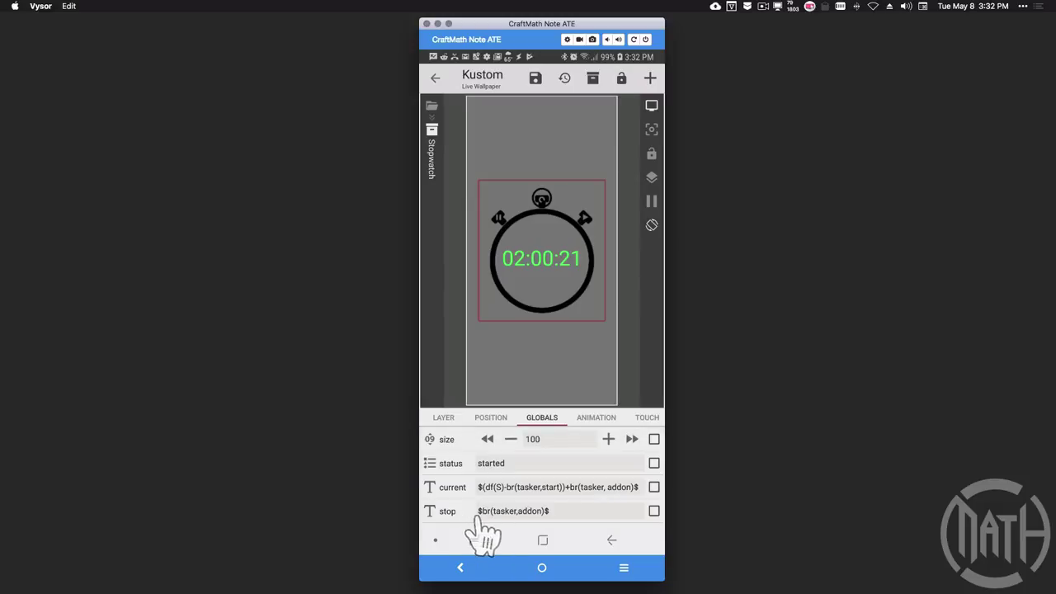
left_click(517, 512)
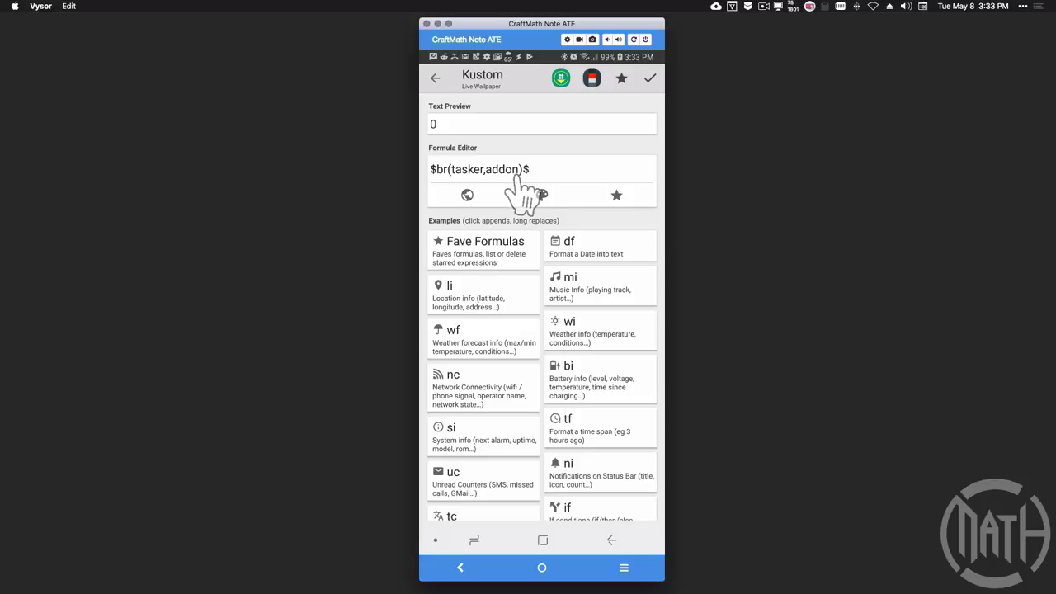
left_click(649, 78)
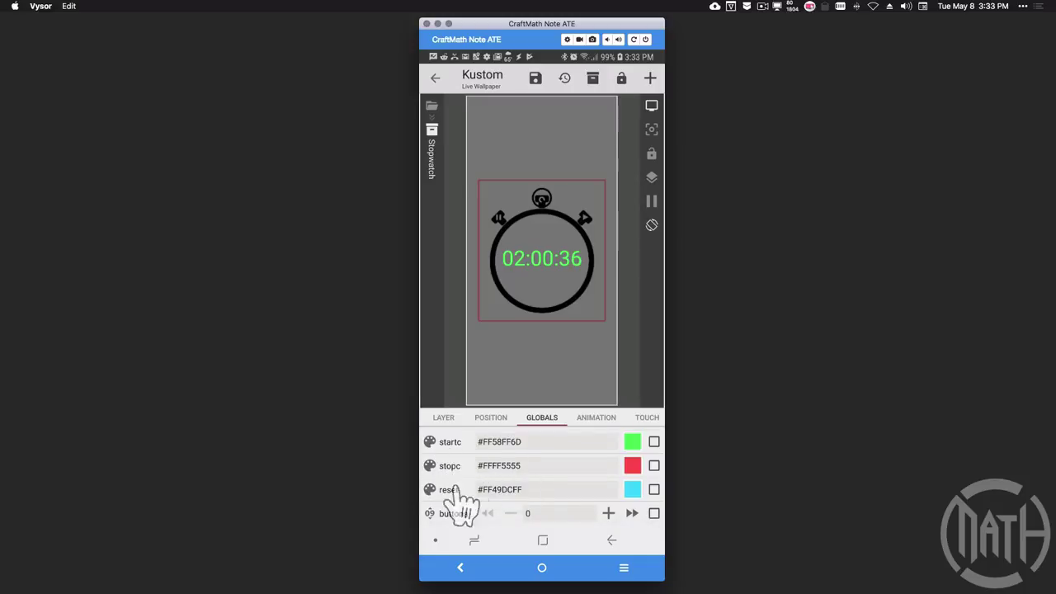
Step: Test the stopwatch preview by stopping, starting, stopping again and resetting it
left_click(542, 259)
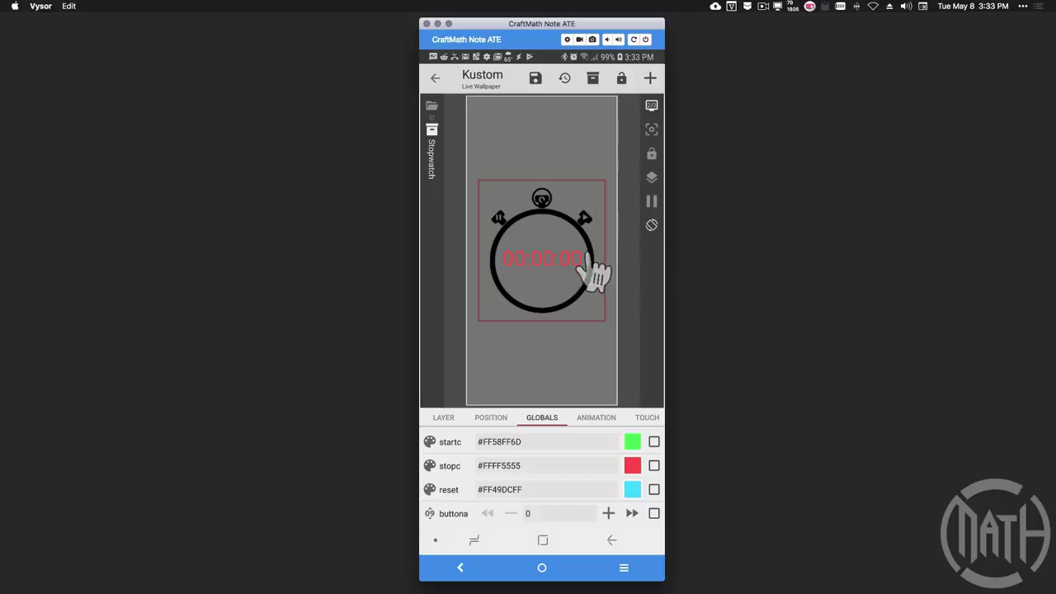
left_click(585, 220)
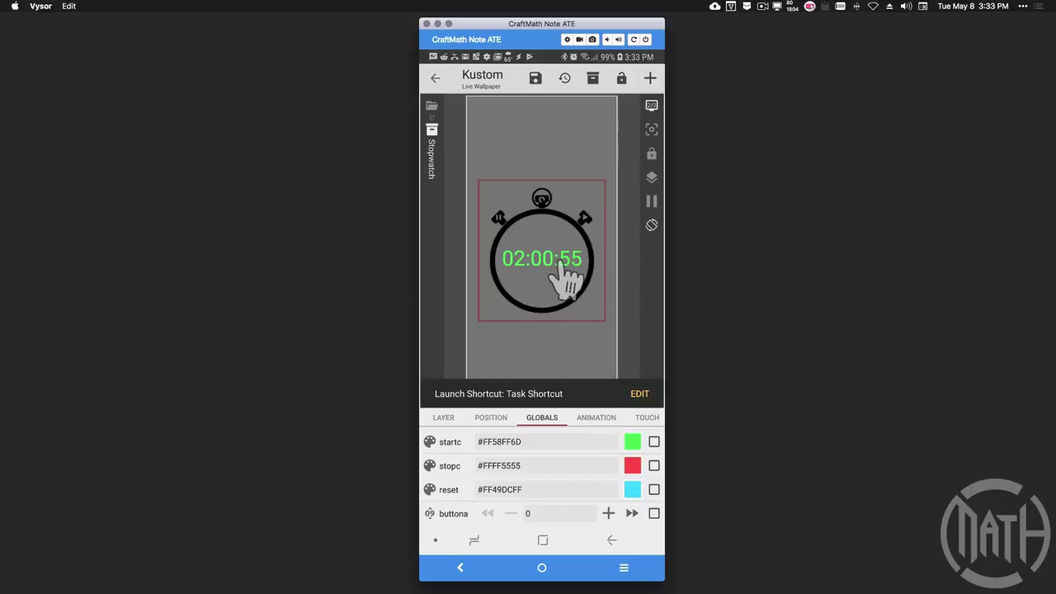
left_click(499, 219)
left_click(541, 199)
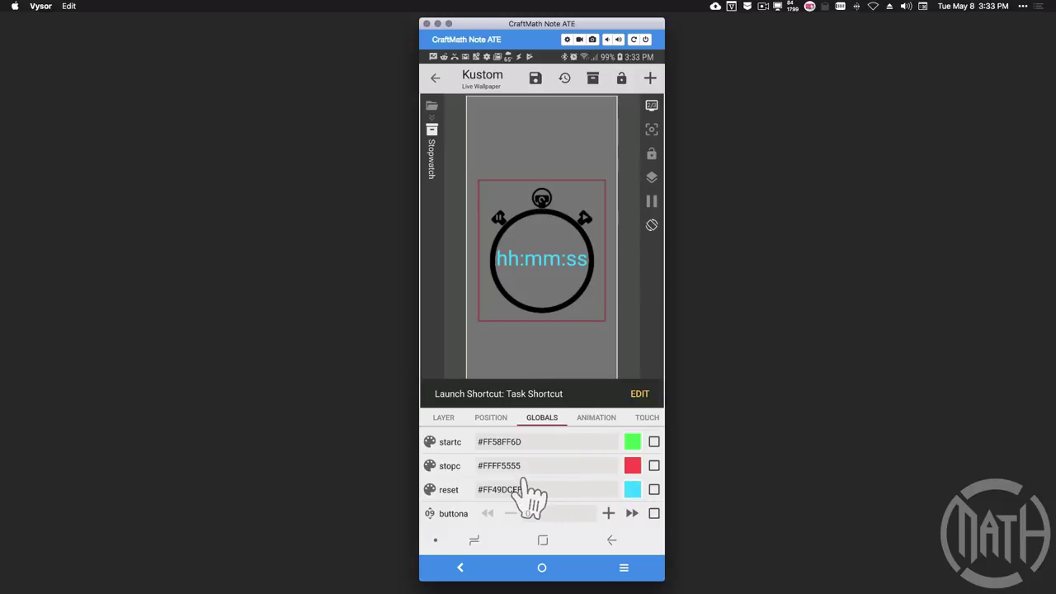
Step: Raise buttona to 70 so the red, cyan and green buttons appear
left_click(632, 513)
left_click(632, 514)
left_click(632, 514)
left_click(632, 513)
left_click(632, 513)
left_click(632, 514)
left_click(632, 513)
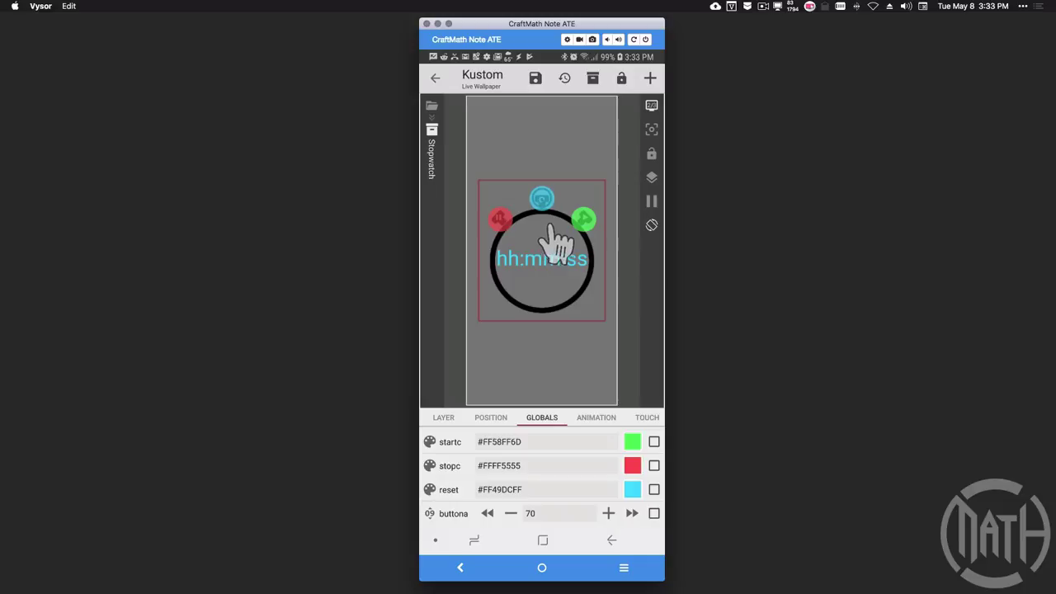
left_click(550, 282)
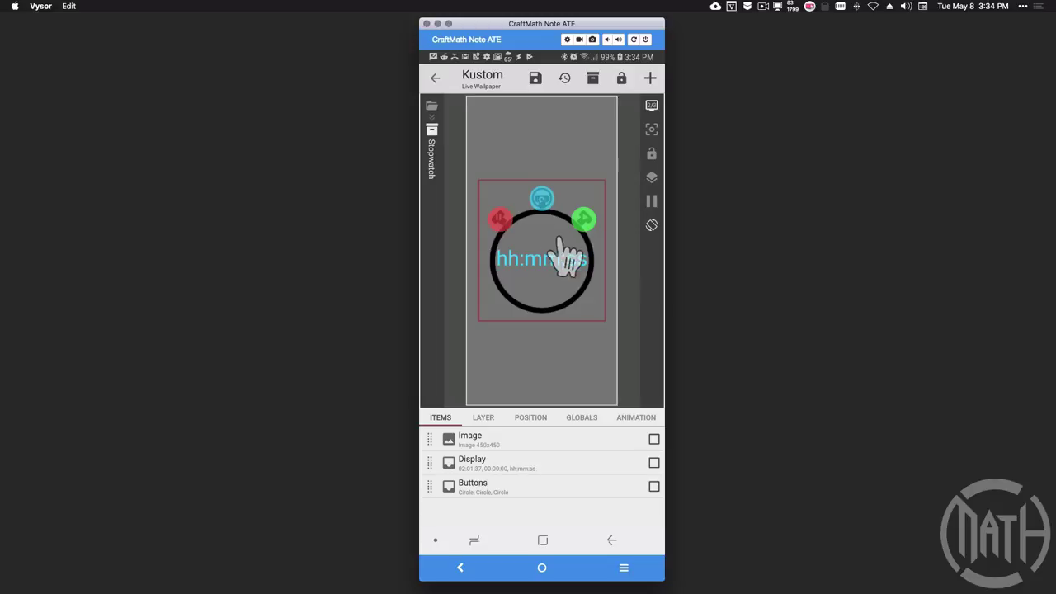
Step: Start the green timer and check Started's Visible formula $if(gv(status)=started,always,never)$
left_click(526, 463)
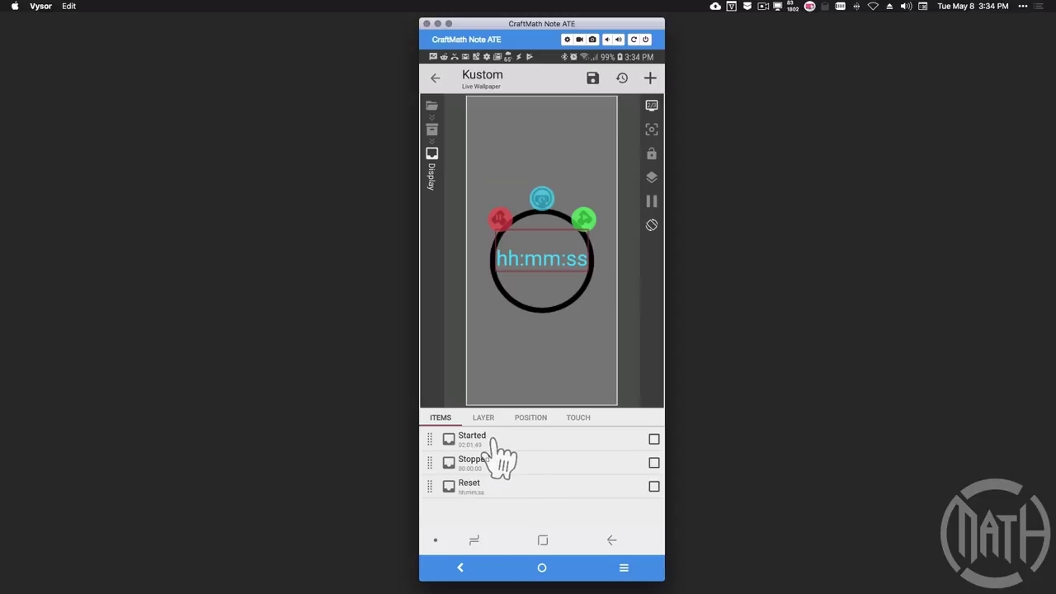
left_click(584, 218)
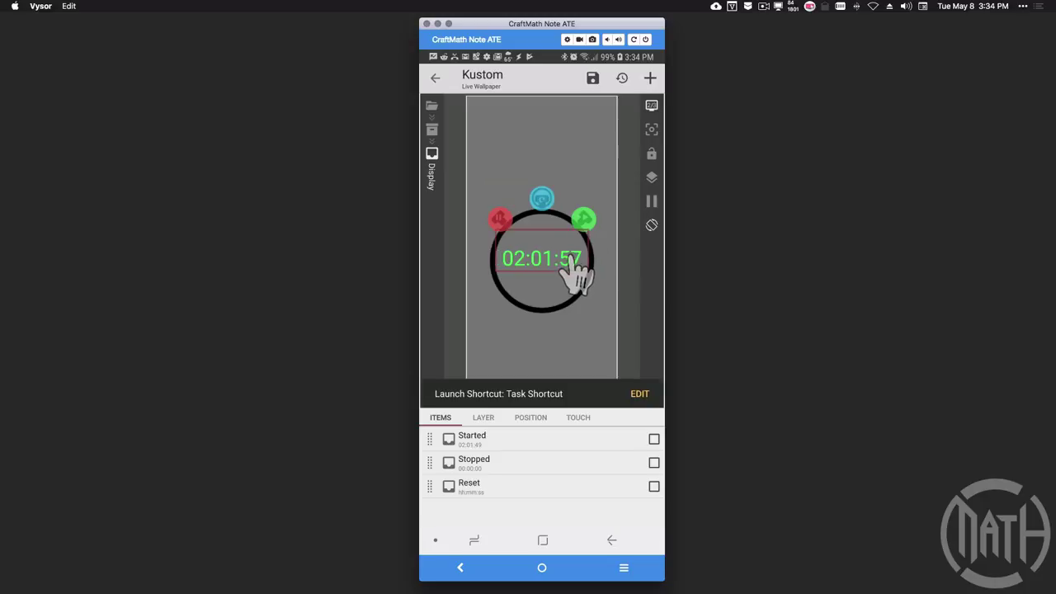
left_click(482, 444)
left_click(482, 419)
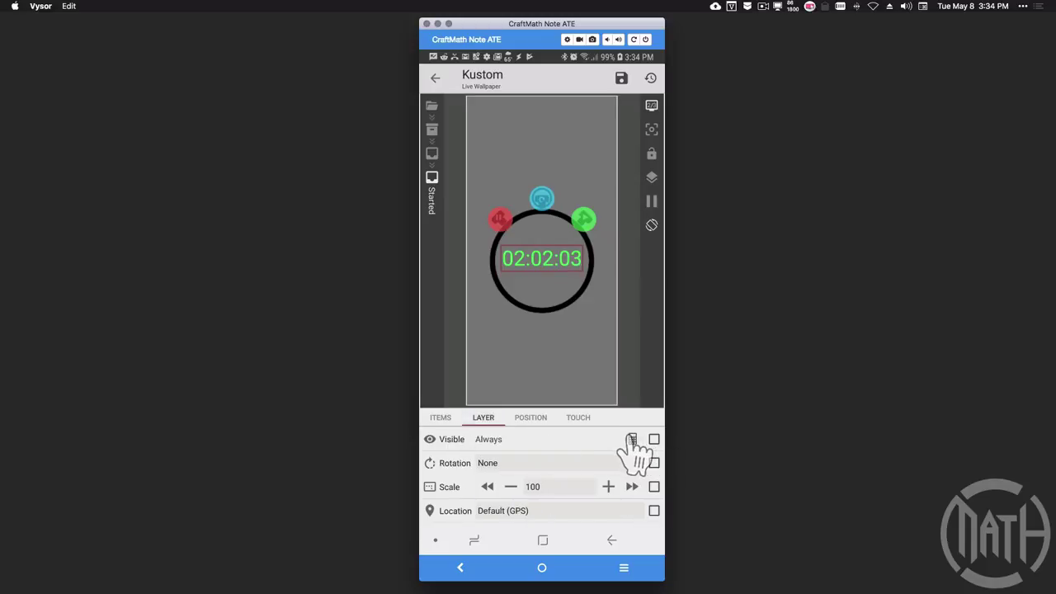
left_click(632, 440)
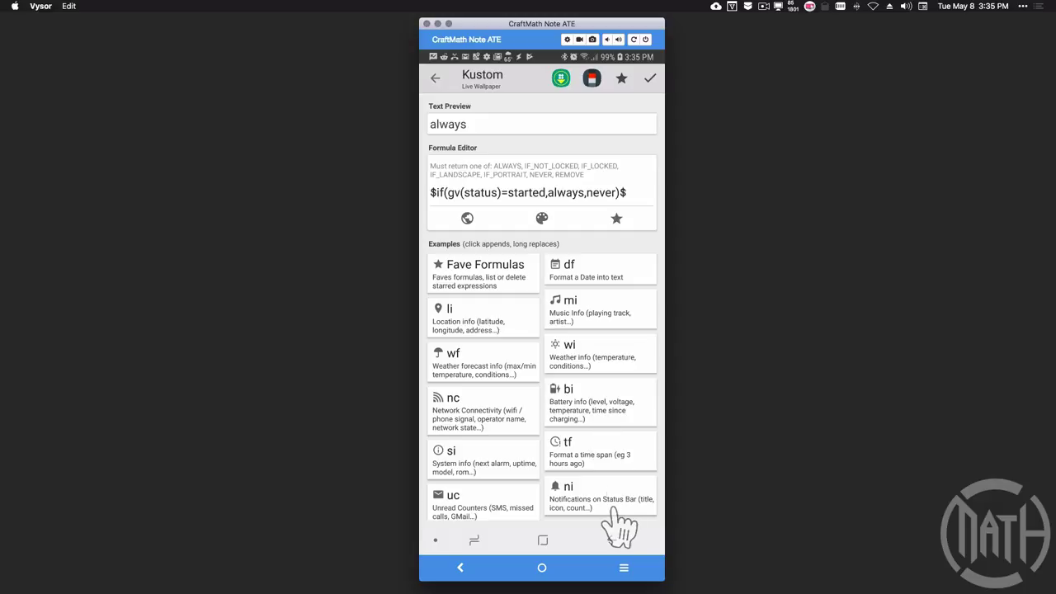
left_click(611, 543)
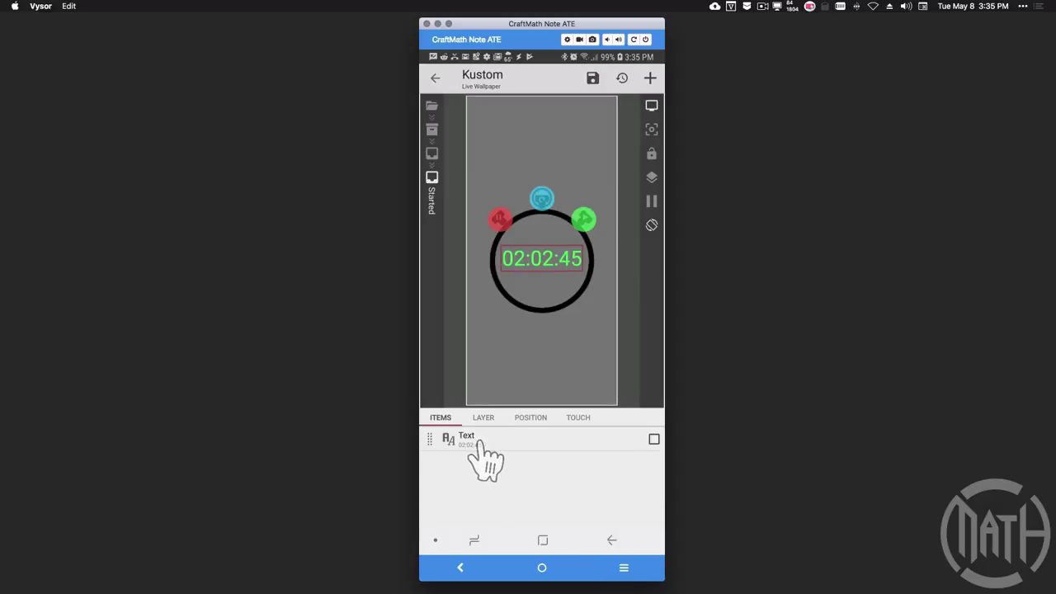
Step: Retype ',hh:mm:ss' in the Started text formula $tf(gv(current),hh:mm:ss)$ and close it
left_click(475, 439)
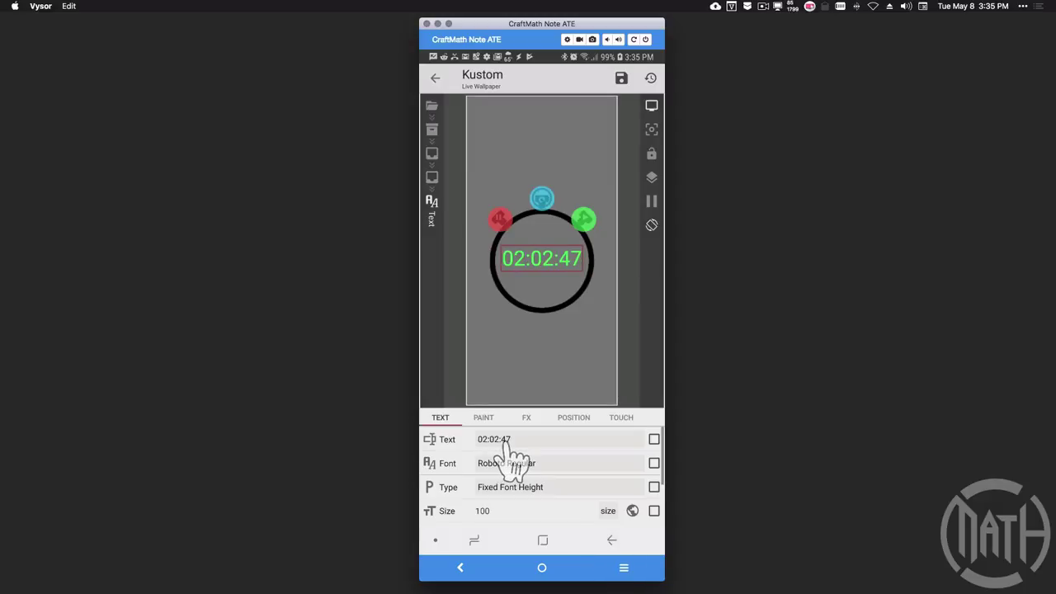
left_click(509, 448)
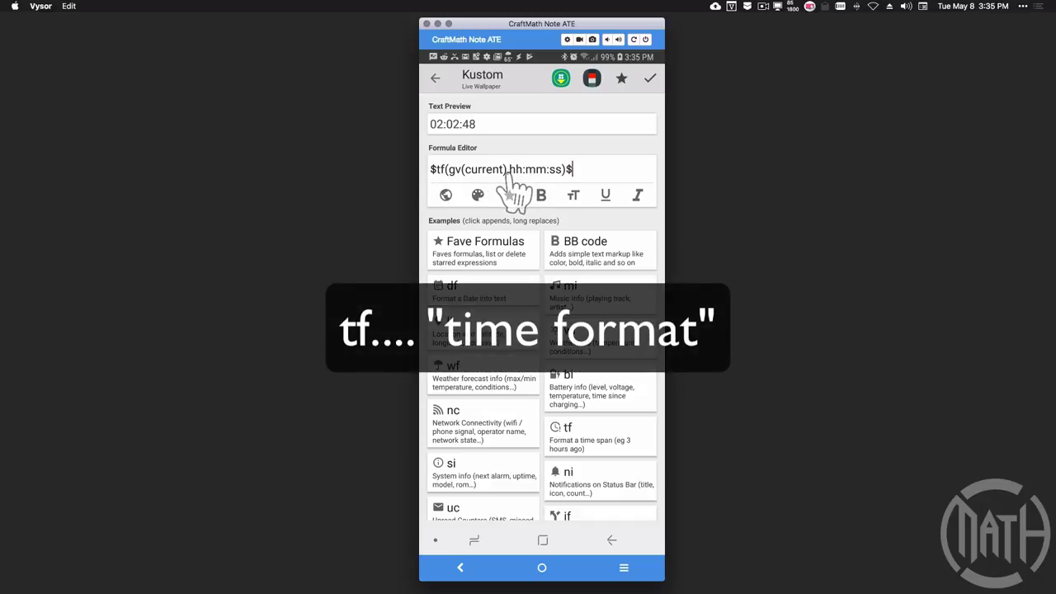
left_click(563, 175)
key("BackSpace")
key("BackSpace")
key("BackSpace")
key("BackSpace")
key("BackSpace")
key("BackSpace")
key("BackSpace")
key("BackSpace")
key("BackSpace")
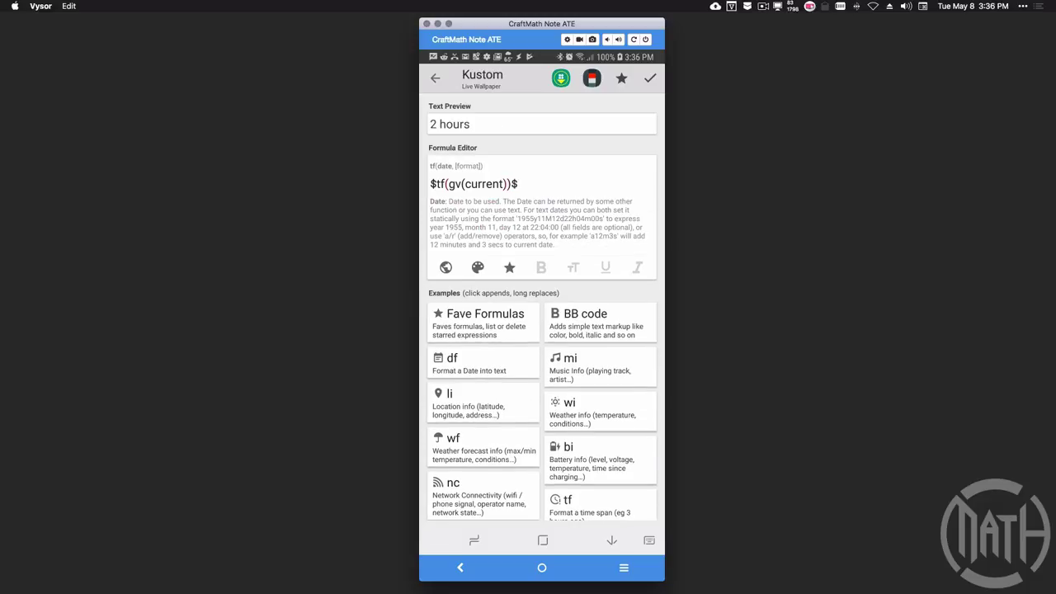
type(",")
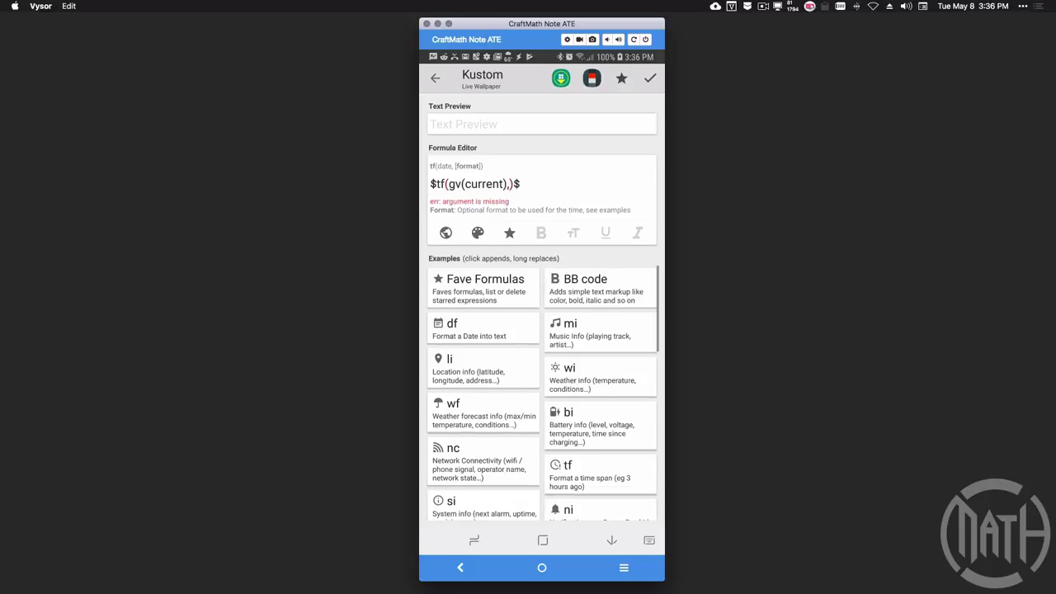
type("hh:mm:")
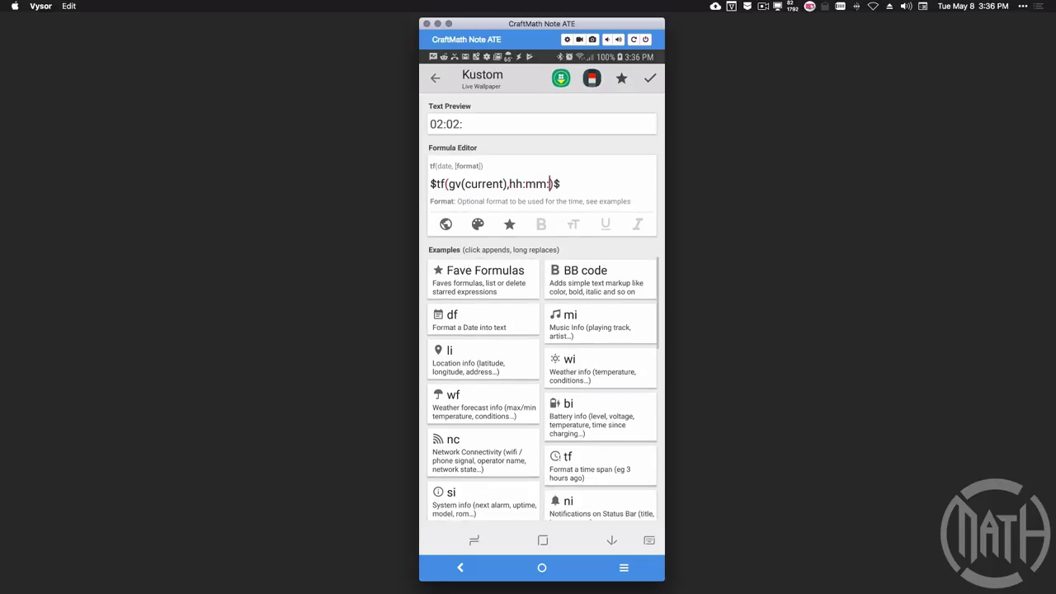
type("ss")
key("Escape")
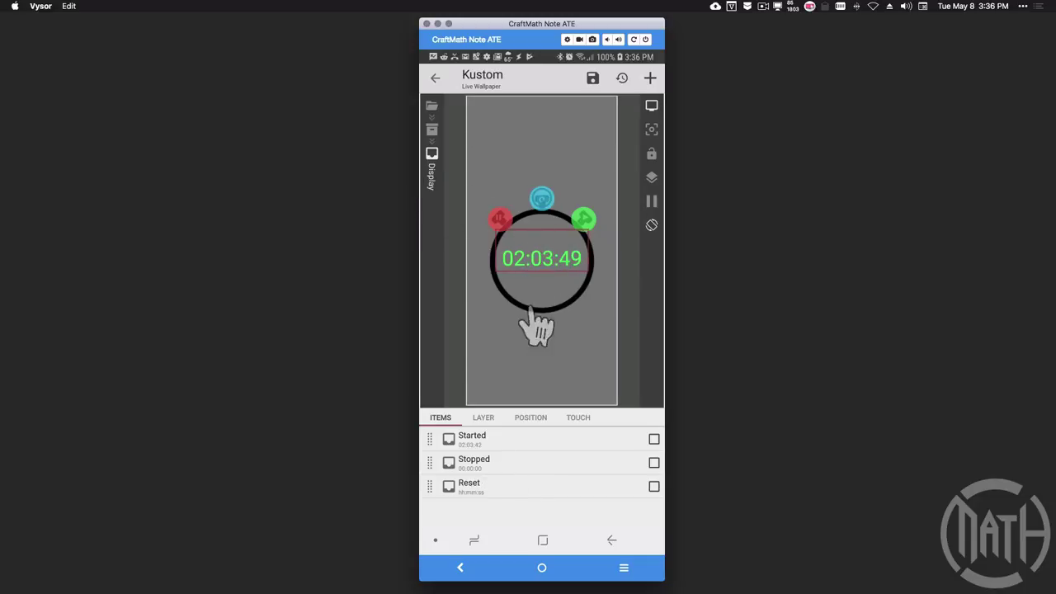
Step: Check the Stopped layer's Visible formula, testing it with a preview button tap
left_click(471, 464)
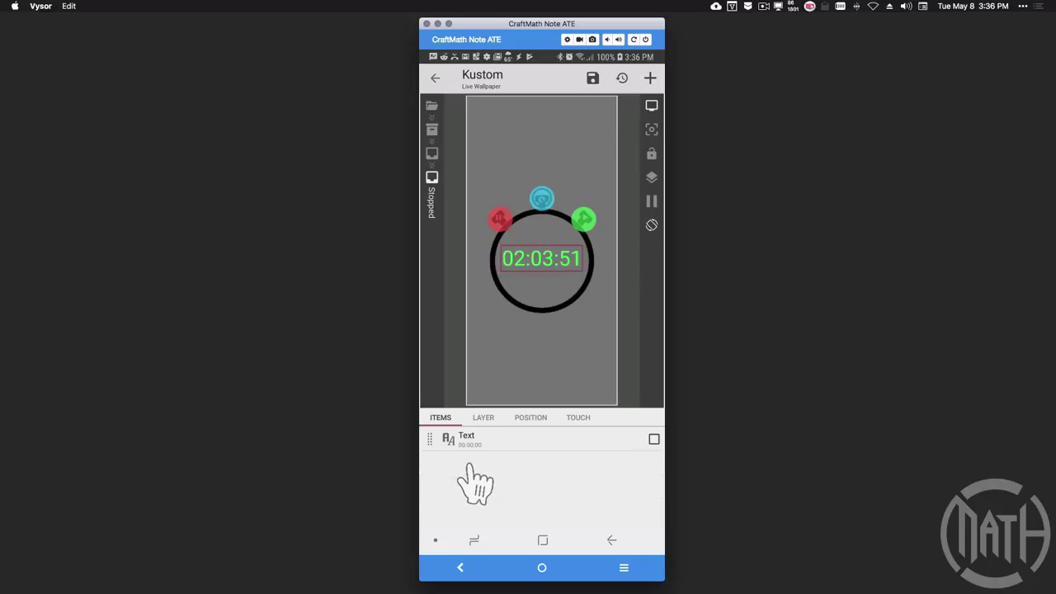
left_click(484, 419)
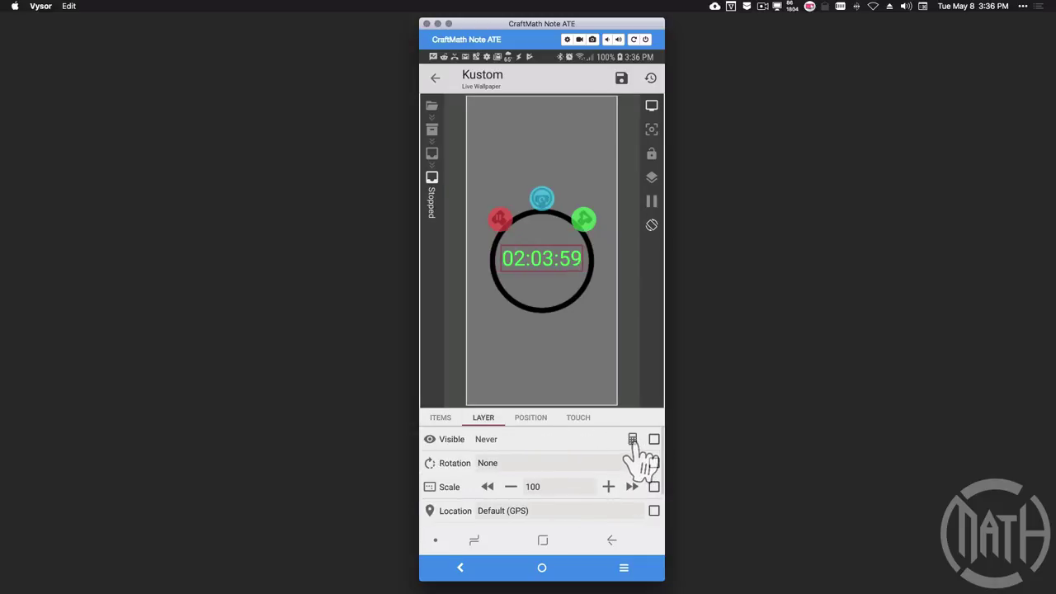
left_click(632, 440)
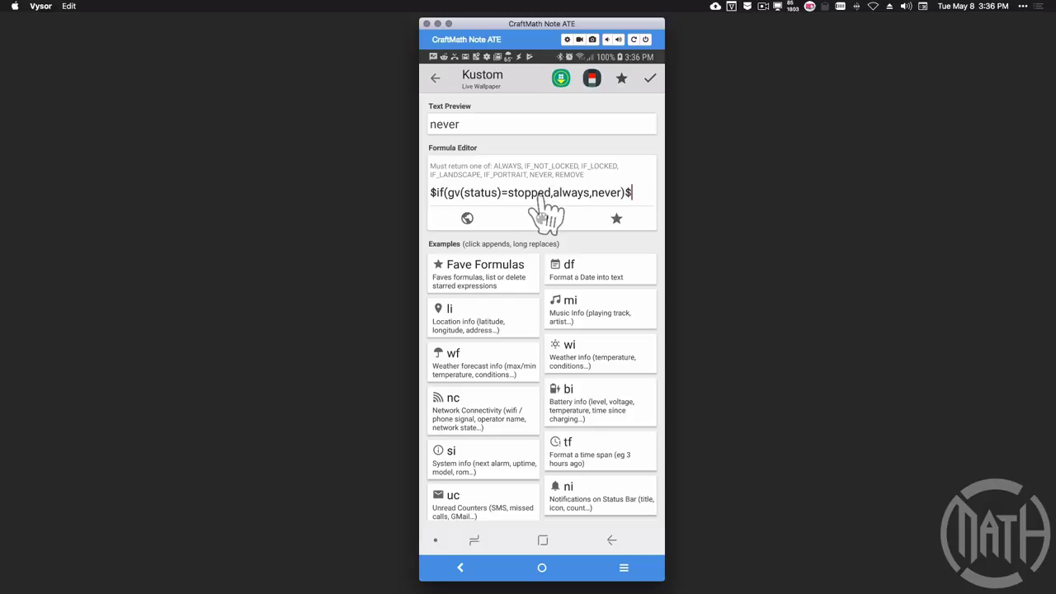
left_click(650, 78)
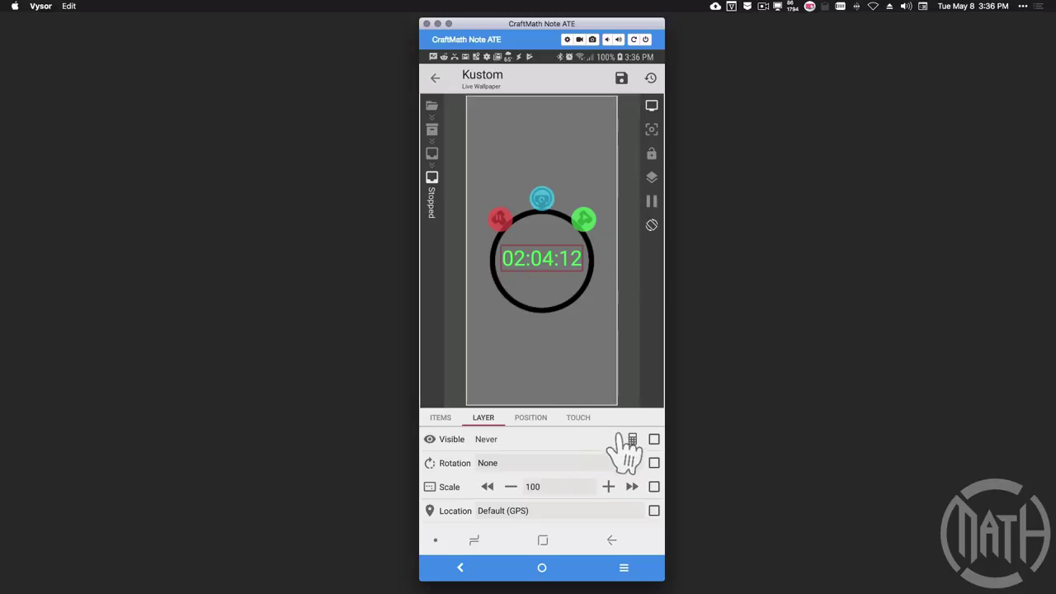
left_click(505, 221)
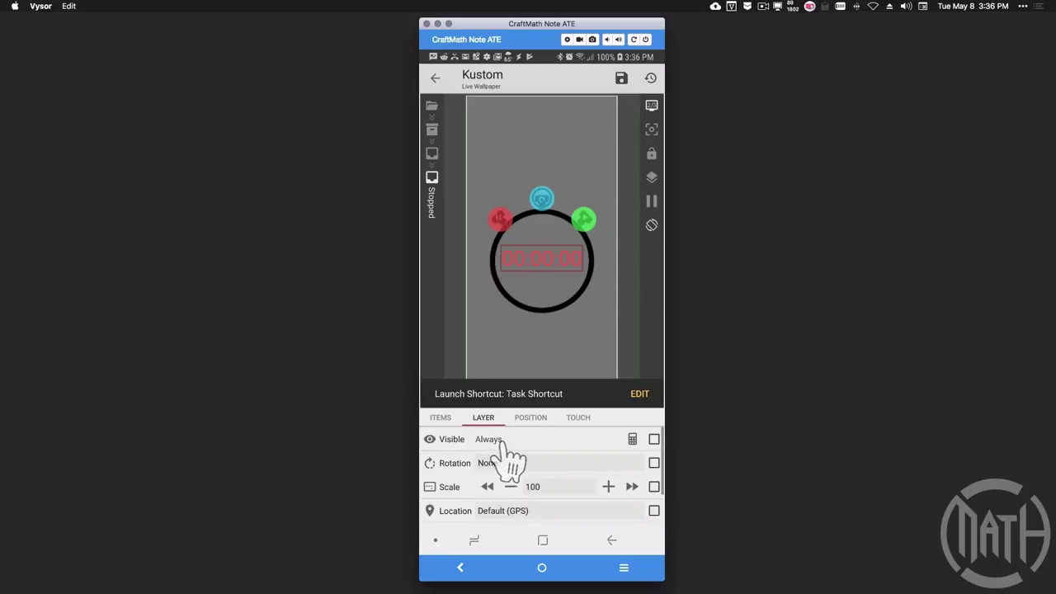
left_click(632, 439)
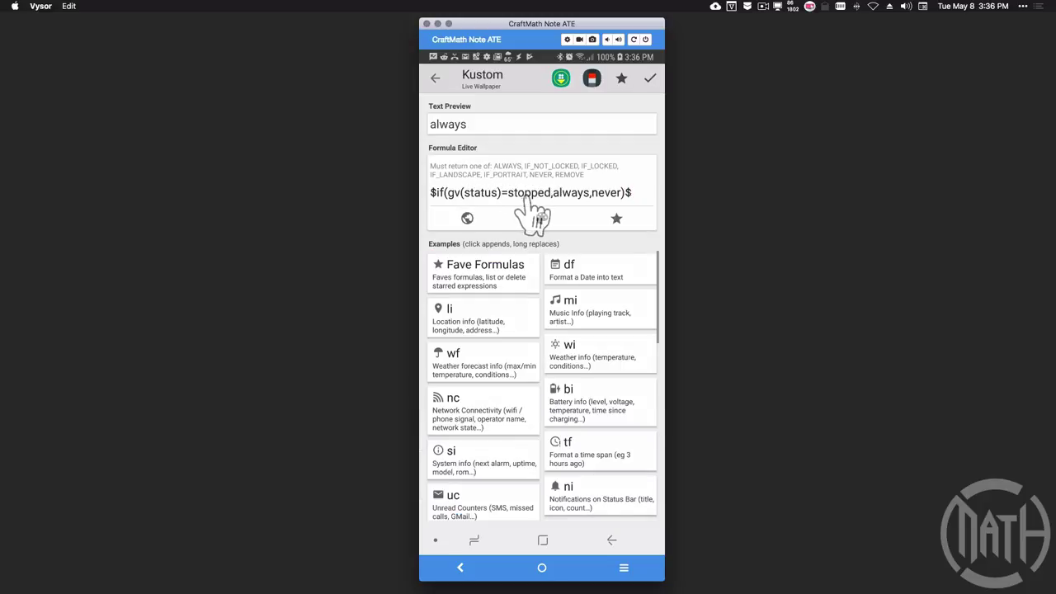
left_click(648, 77)
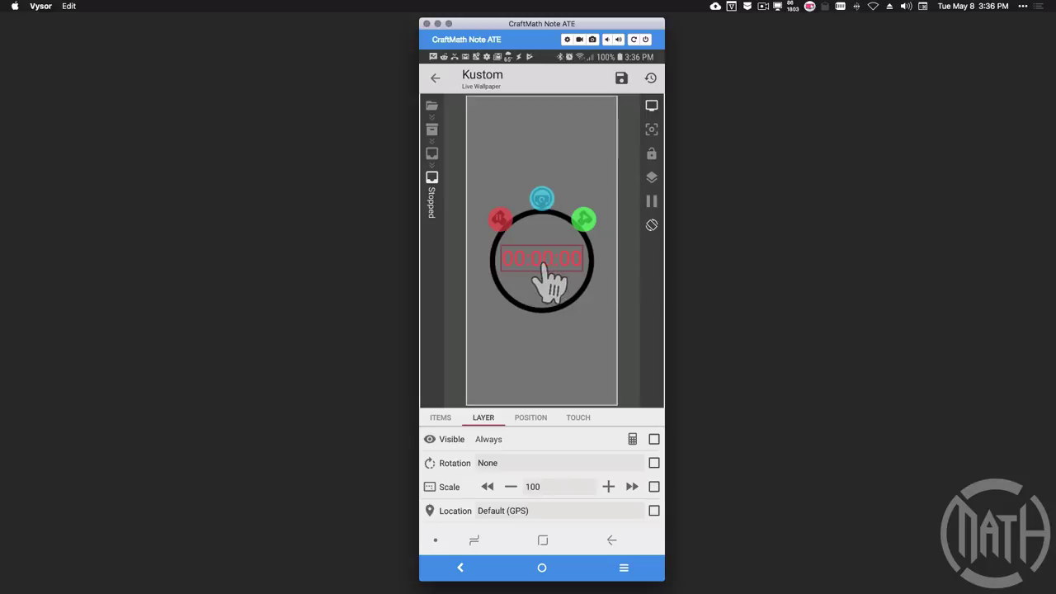
Step: Inspect the Stopped Text formula $tf(gv(stop),hh:mm:ss)$, then return to the Display layers
left_click(440, 419)
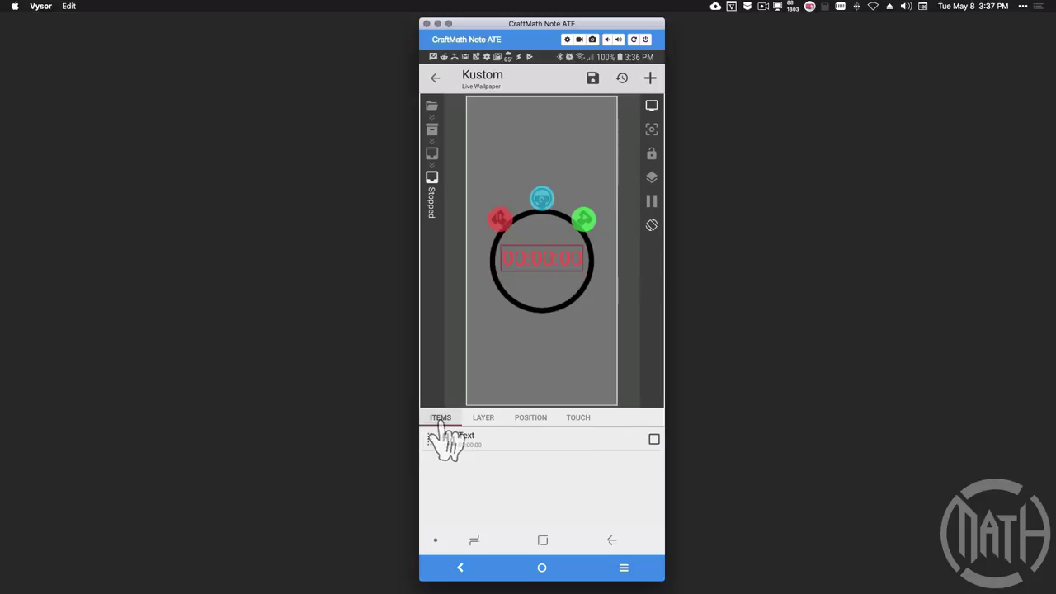
left_click(487, 443)
left_click(493, 443)
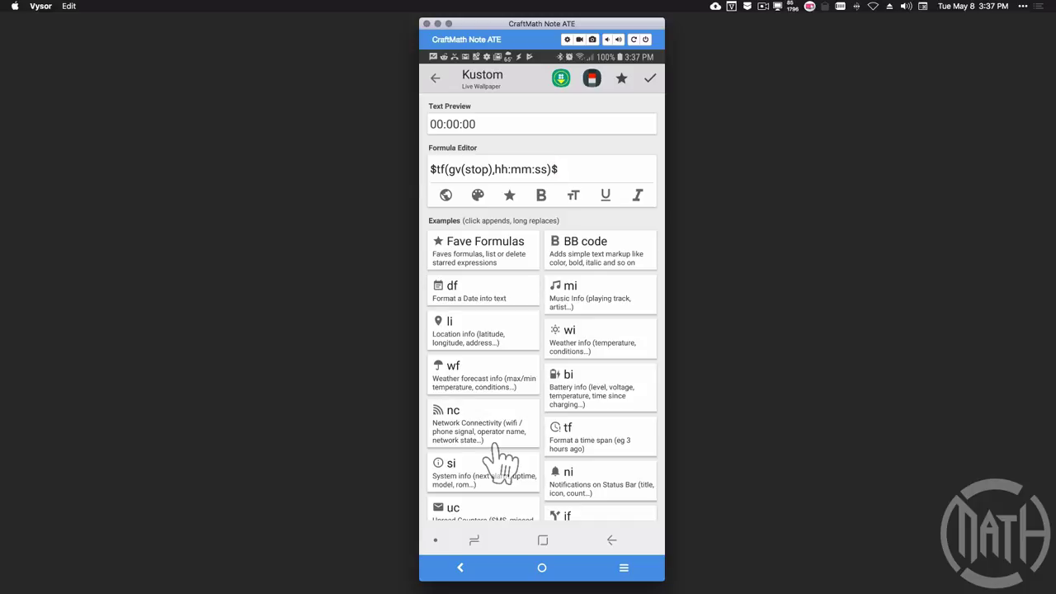
right_click(499, 462)
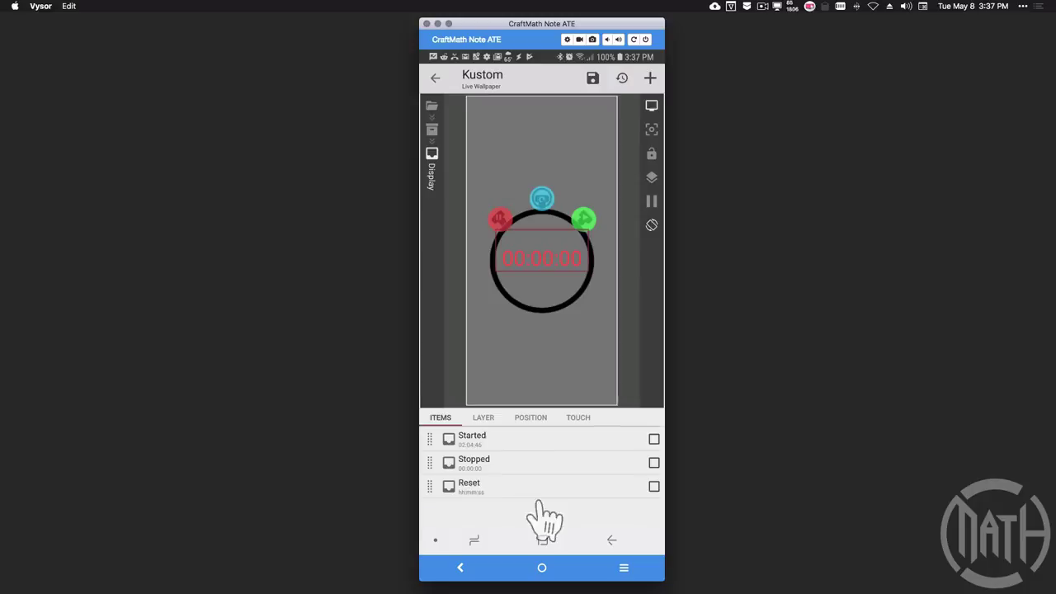
Step: Check the Reset layer's Visible formula, then tap the blue reset button to test it
left_click(463, 485)
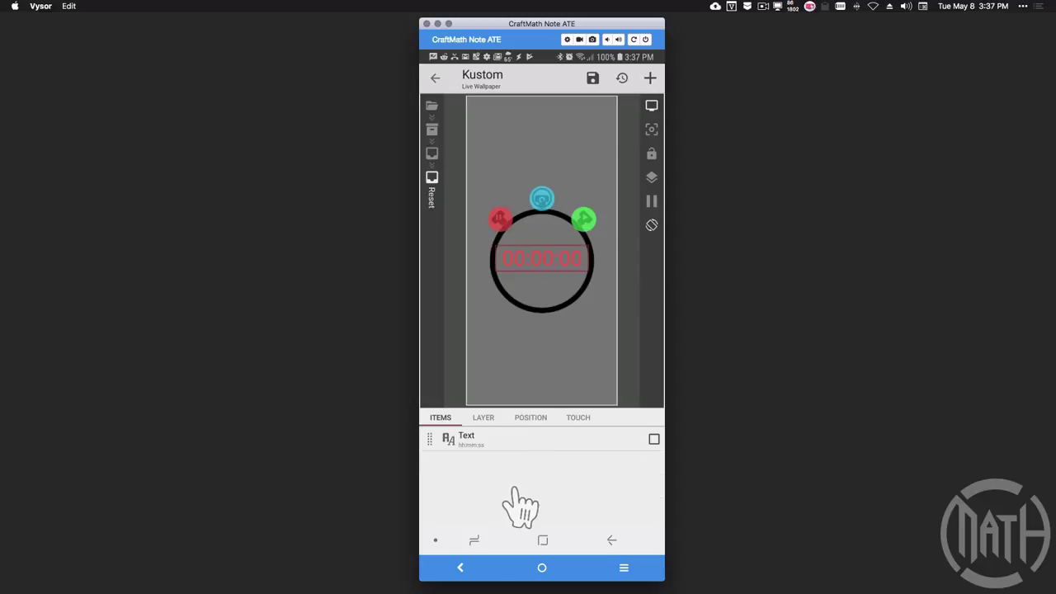
left_click(484, 418)
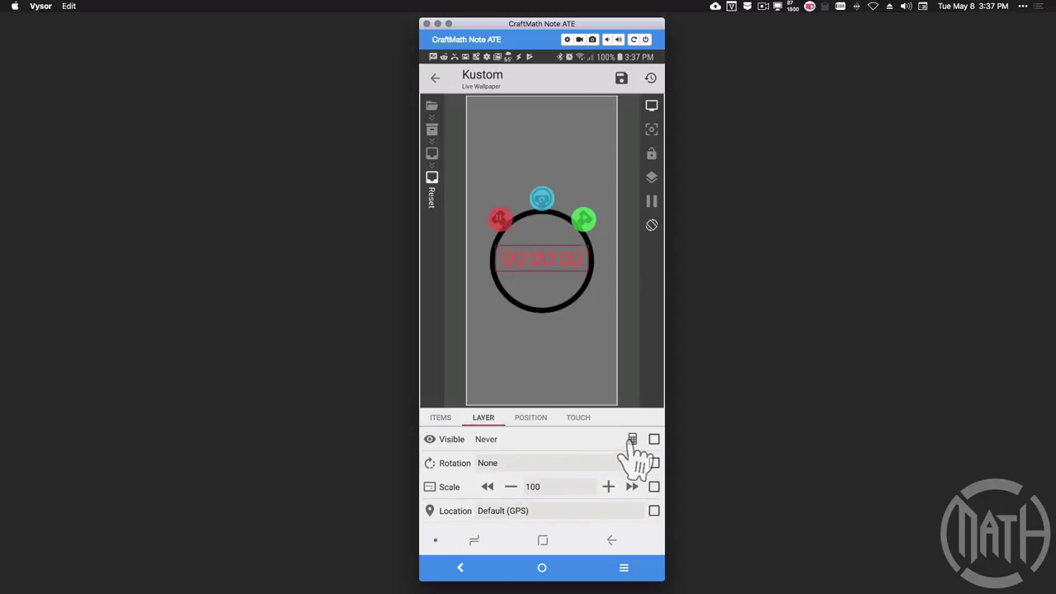
left_click(632, 440)
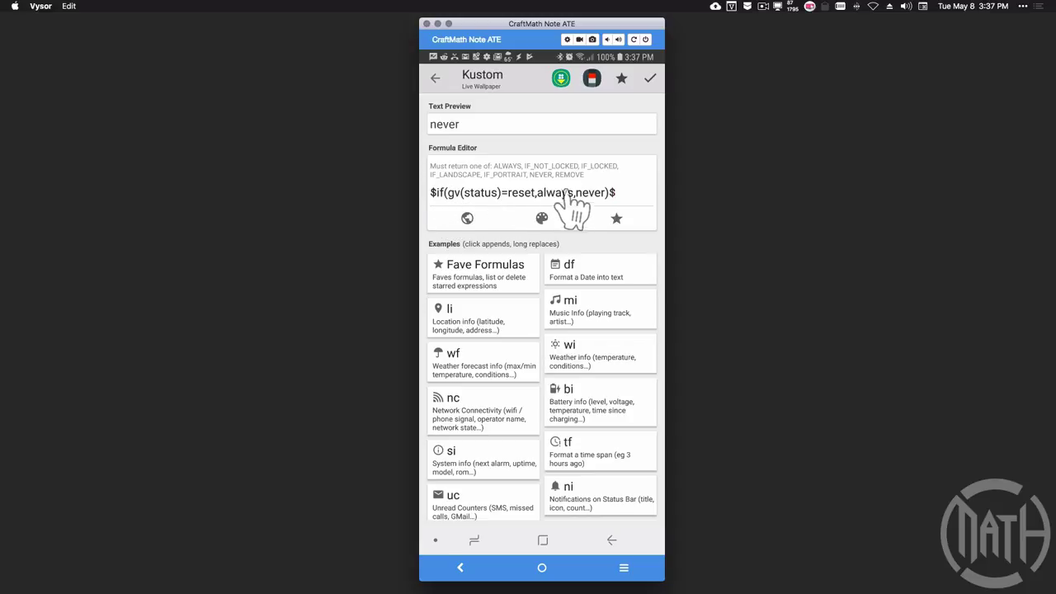
left_click(650, 80)
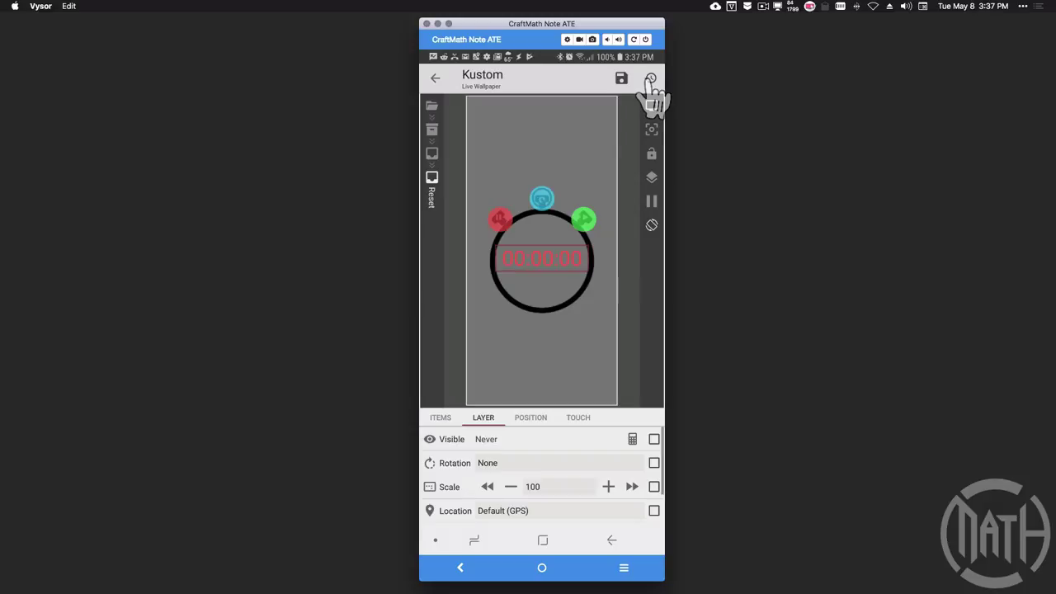
left_click(542, 201)
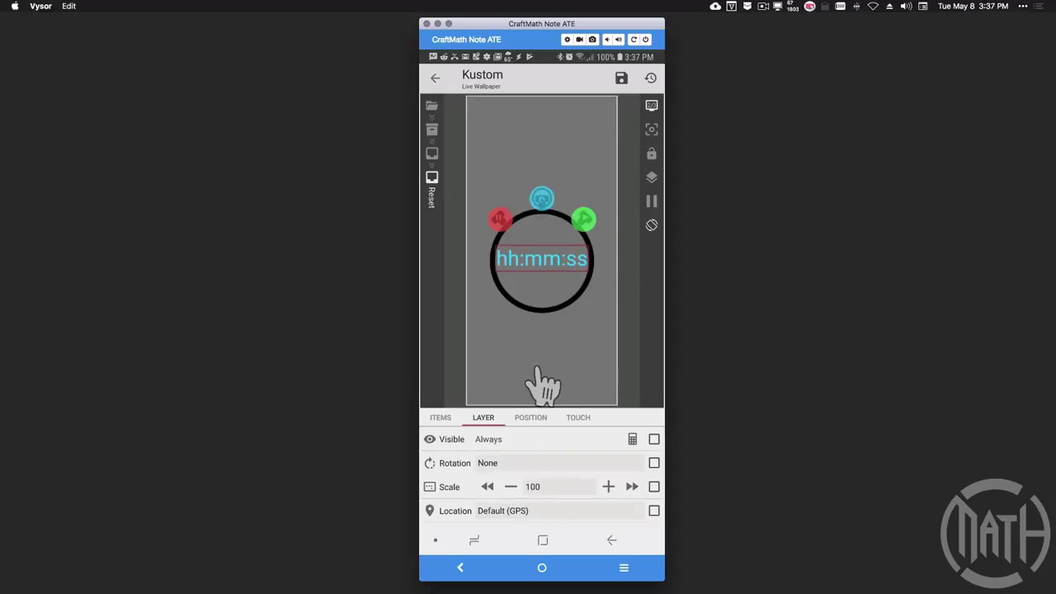
Step: Open the Reset layer's Text item formula showing plain hh:mm:ss
left_click(440, 417)
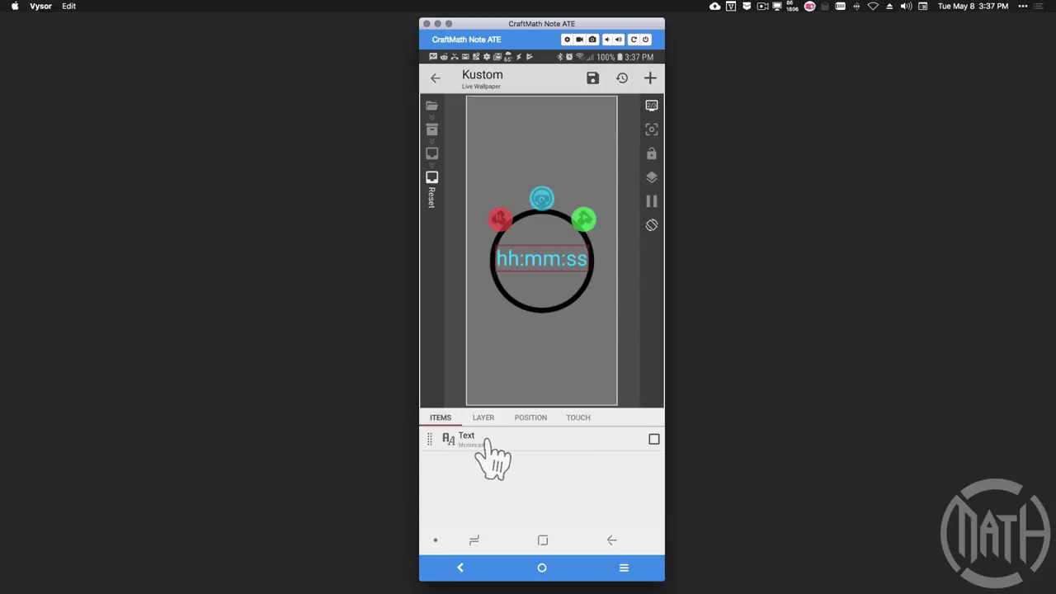
left_click(492, 446)
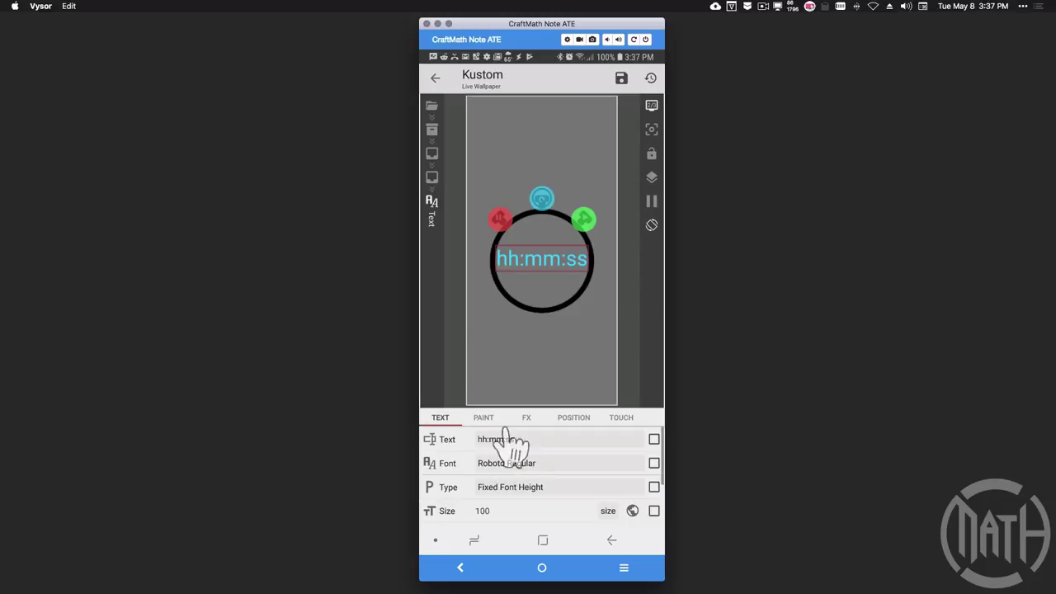
left_click(508, 443)
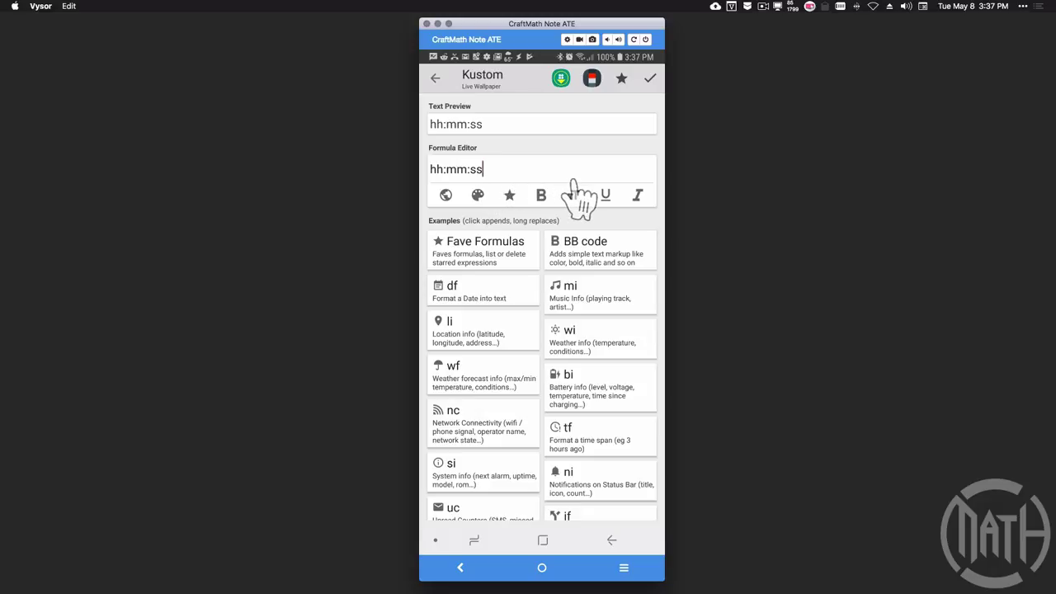
Step: Close the formula editor and open the Start button under Buttons
left_click(650, 79)
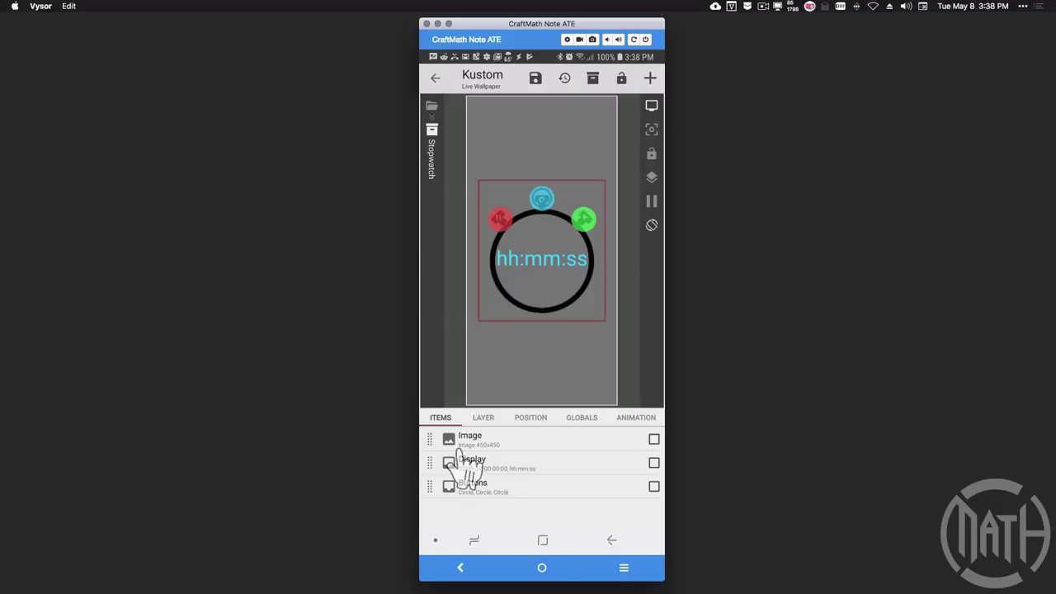
left_click(478, 488)
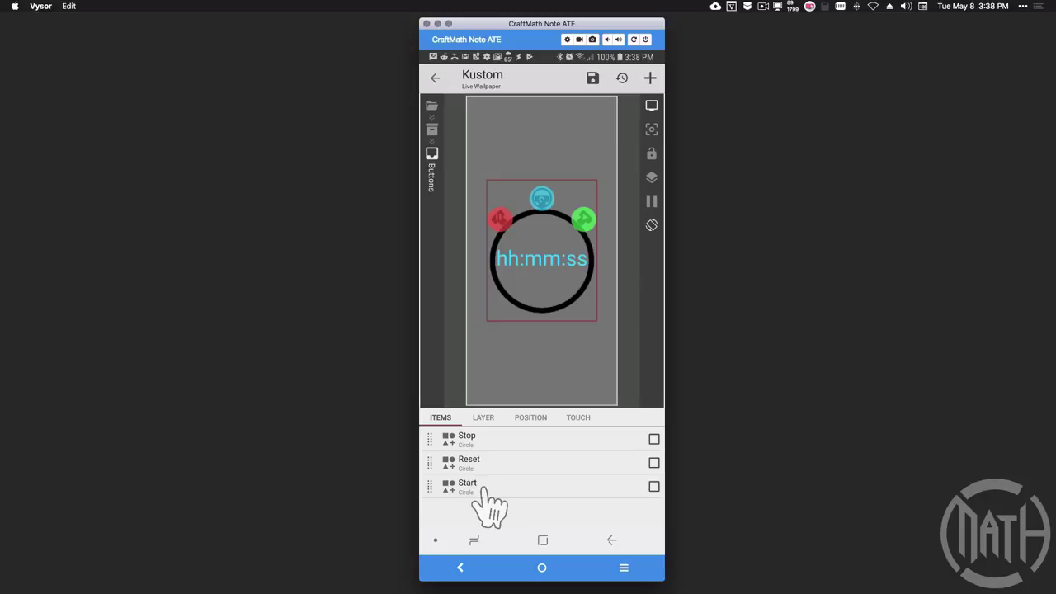
left_click(485, 488)
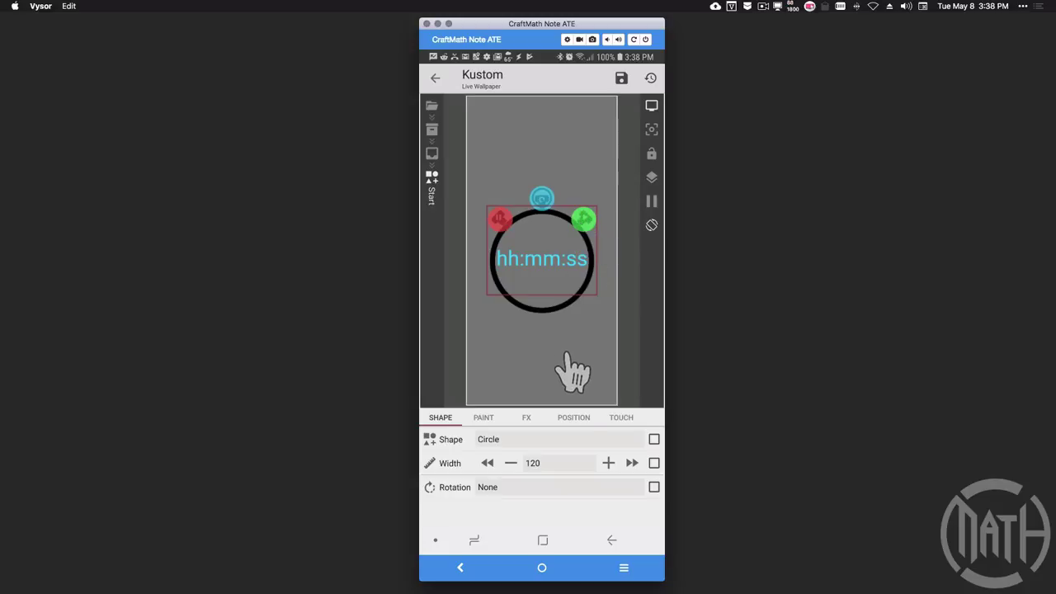
Step: Inspect the Start button's Toggle Global Switch => status action, then test the green start button
left_click(619, 418)
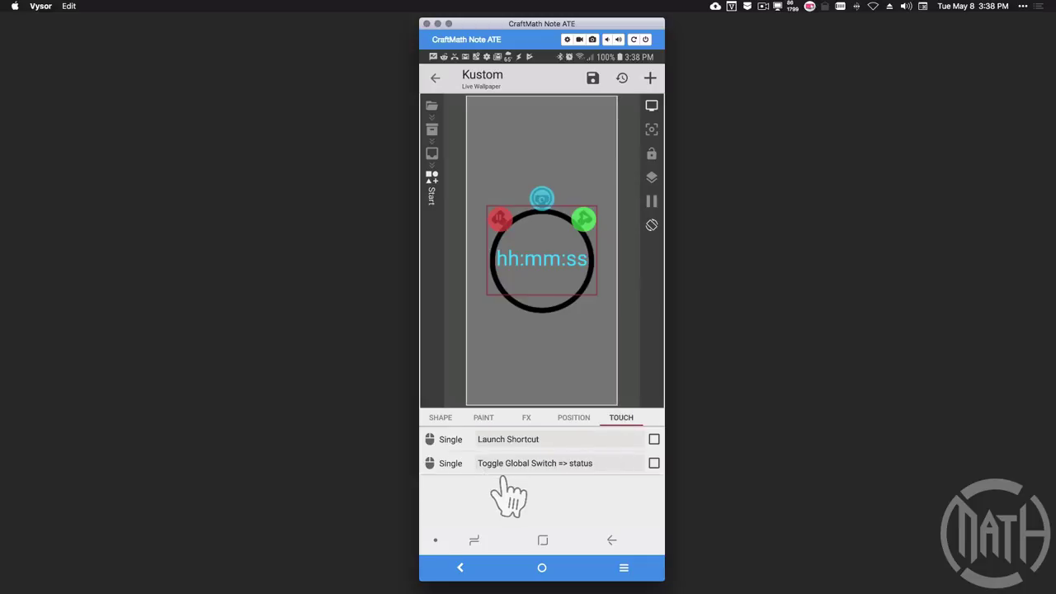
left_click(545, 464)
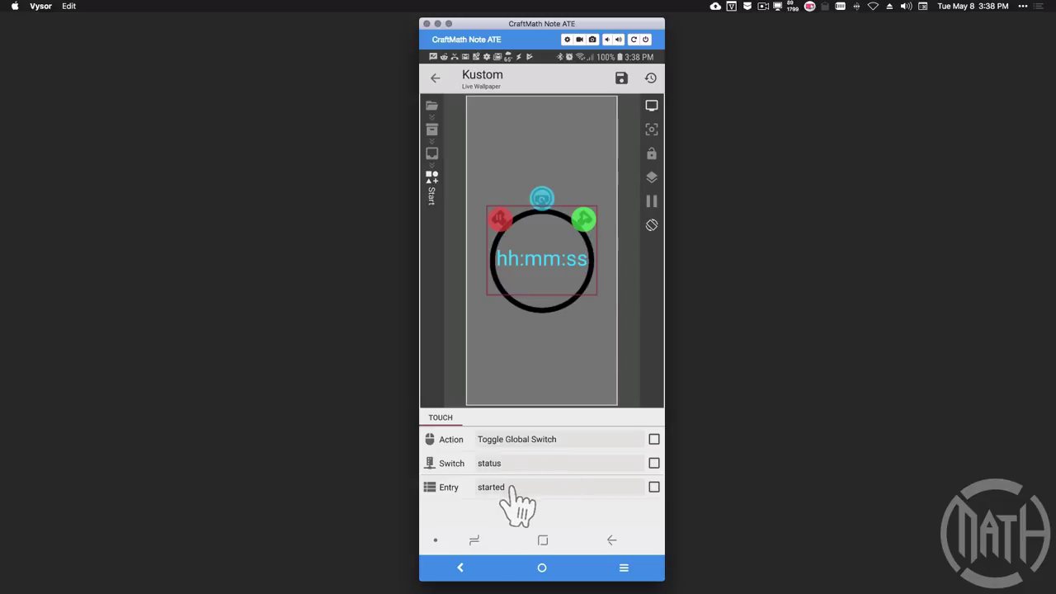
left_click(612, 541)
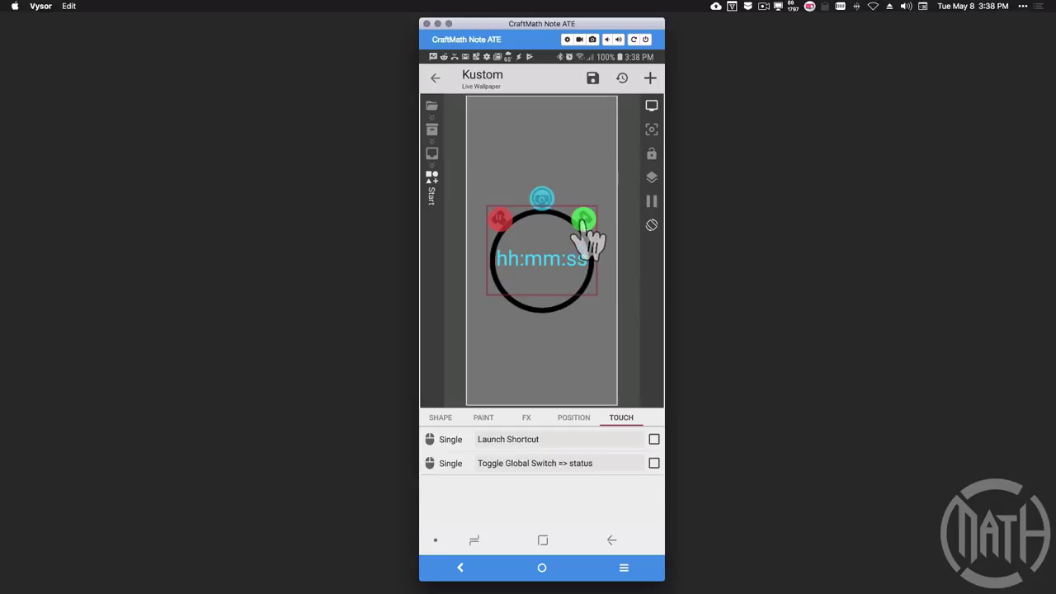
left_click(542, 267)
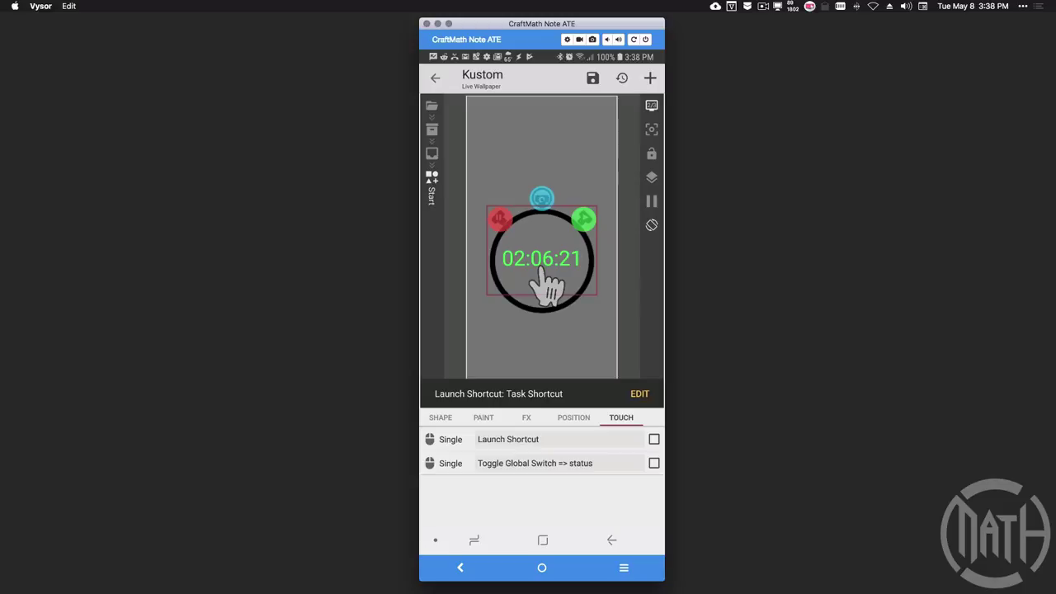
Step: Set the Start button's Launch Shortcut action to Task Shortcut for the stopwatch task
left_click(512, 441)
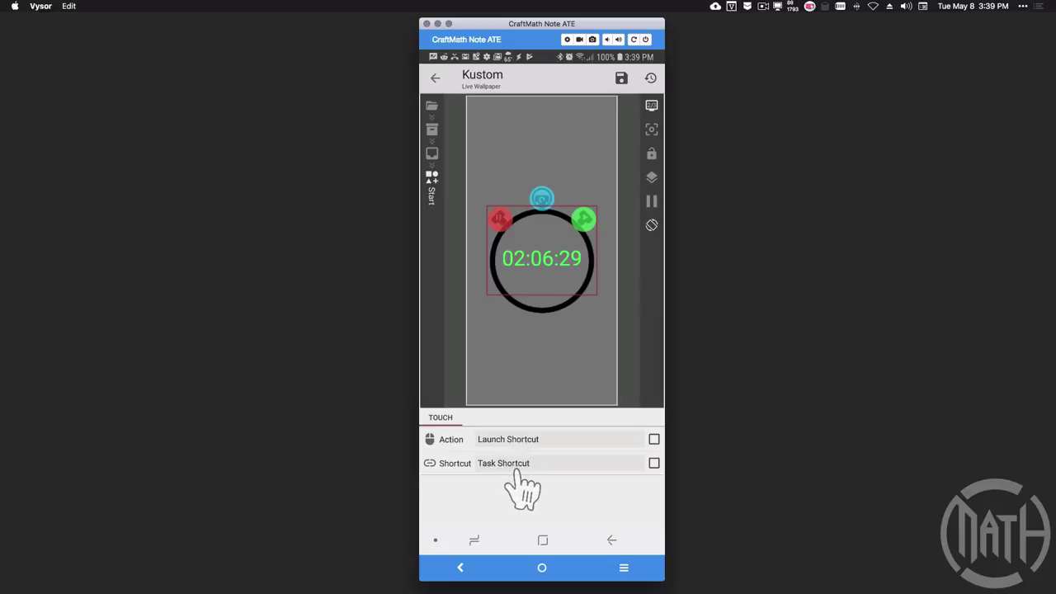
left_click(514, 466)
scroll(517, 450, "down", 10)
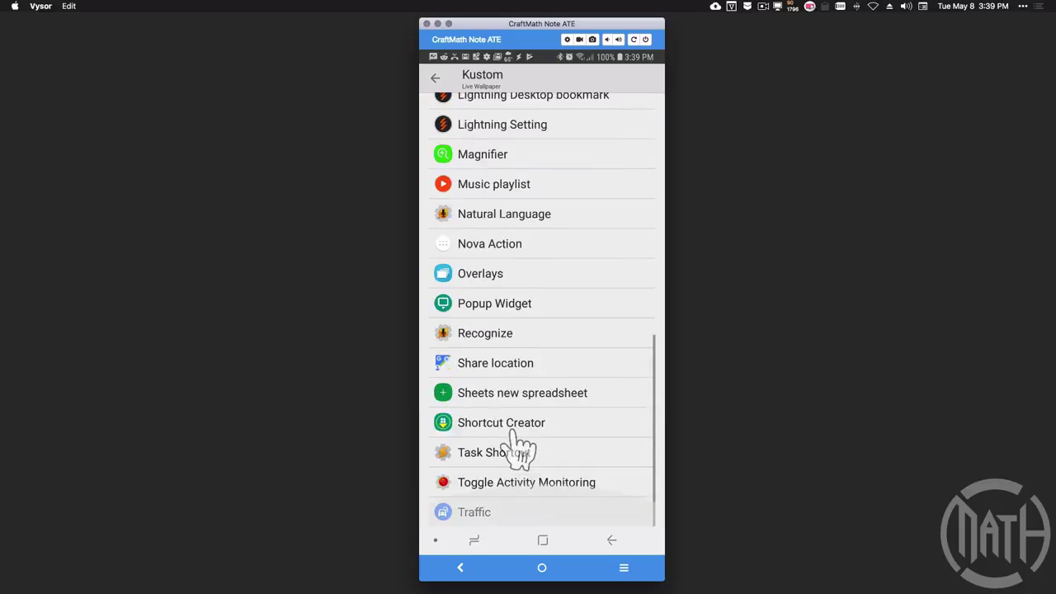
left_click(515, 451)
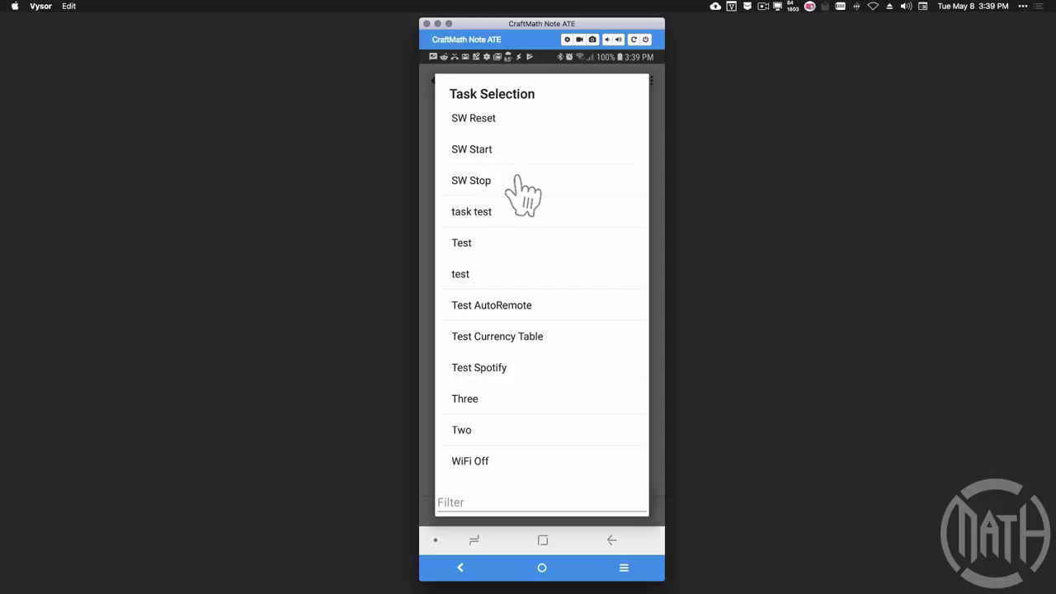
left_click(611, 541)
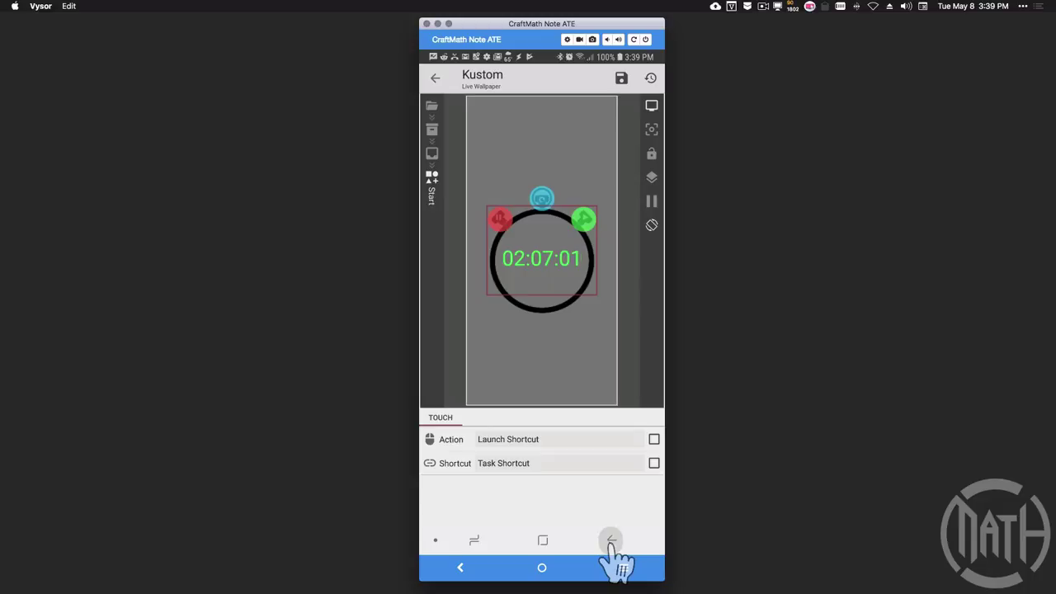
left_click(612, 542)
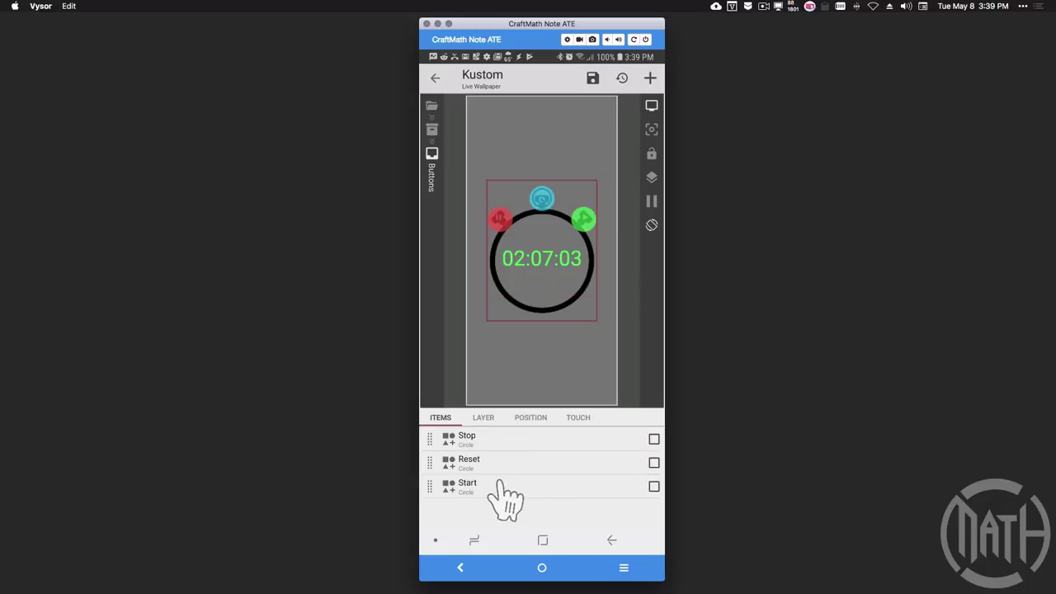
Step: Check the Stop button's Toggle Global Switch (status → stopped) and test it, turning the display red at 00:00:00
left_click(483, 436)
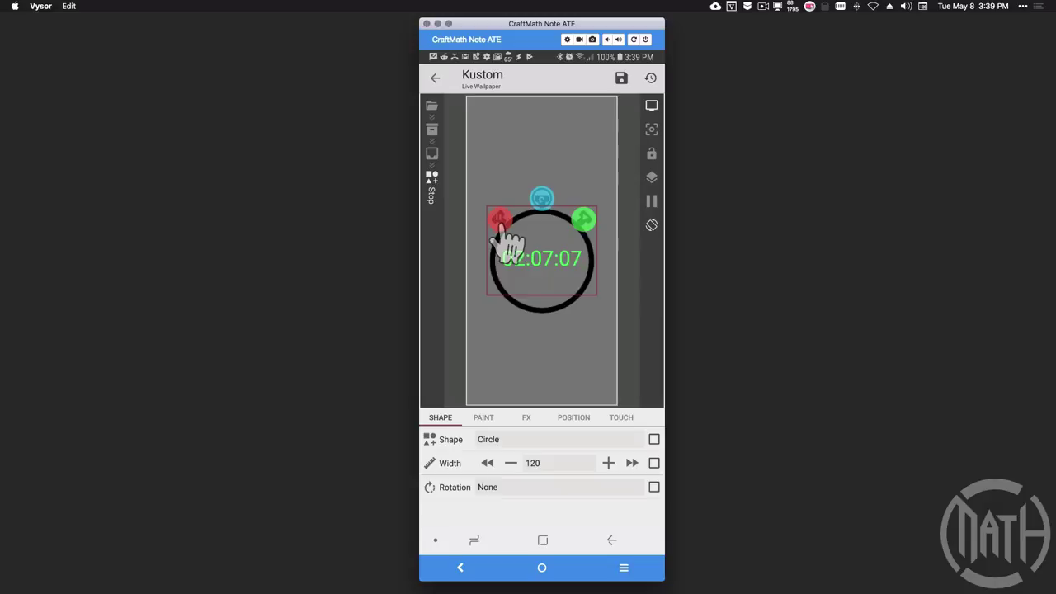
left_click(617, 417)
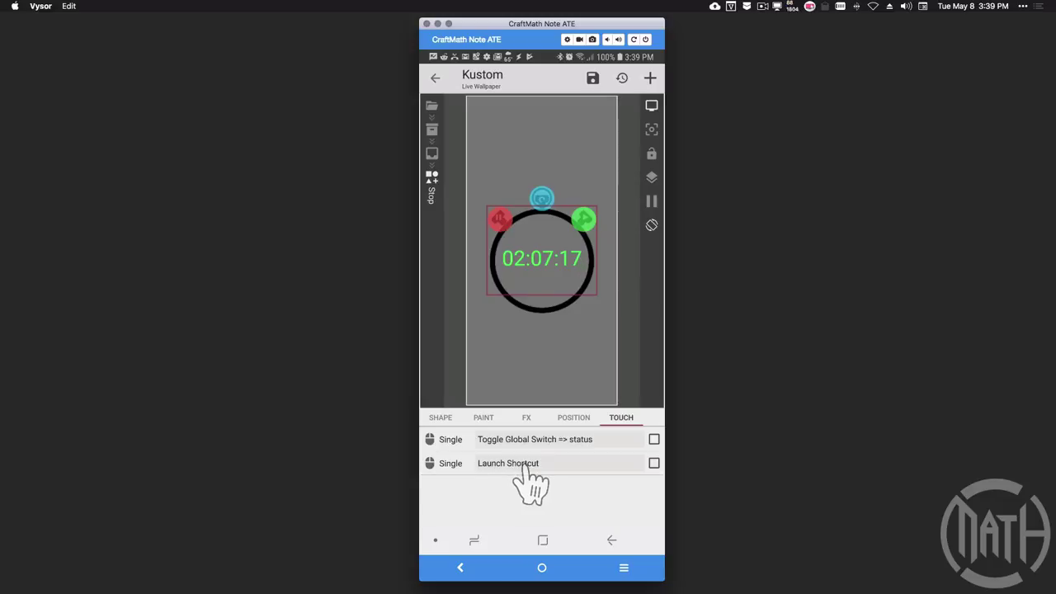
left_click(502, 439)
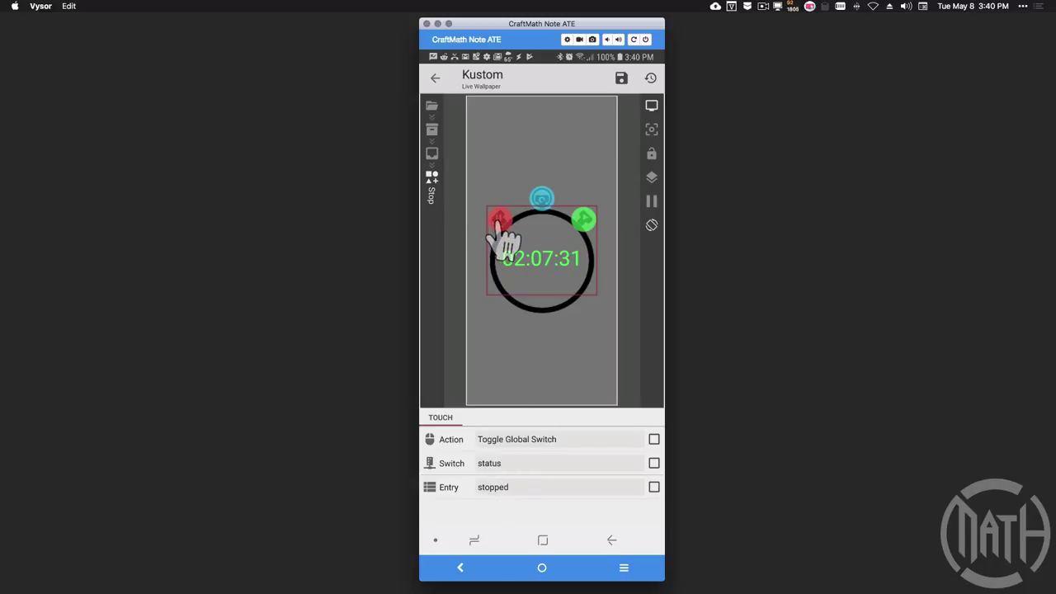
left_click(539, 263)
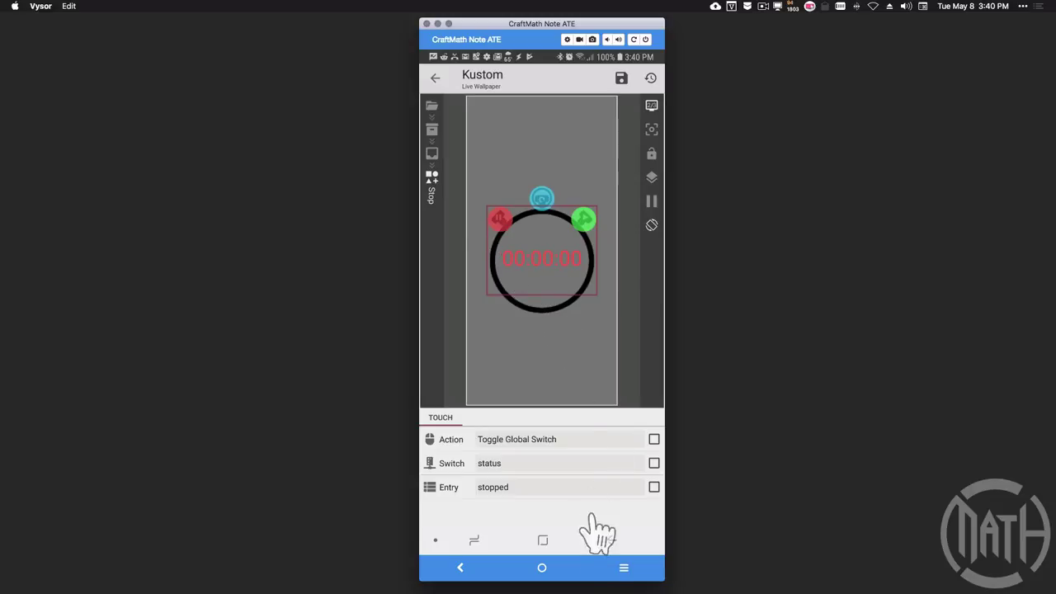
left_click(610, 540)
Step: Check the Stopped text's PAINT colour #FFFF5555 (stopc), then back out to Buttons
left_click(611, 541)
left_click(610, 540)
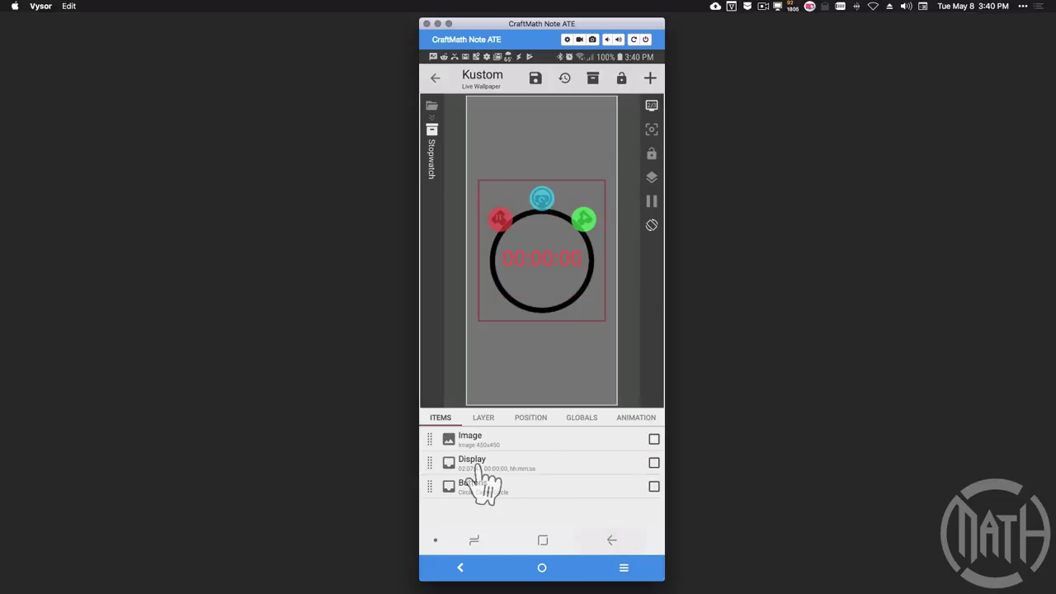
left_click(475, 467)
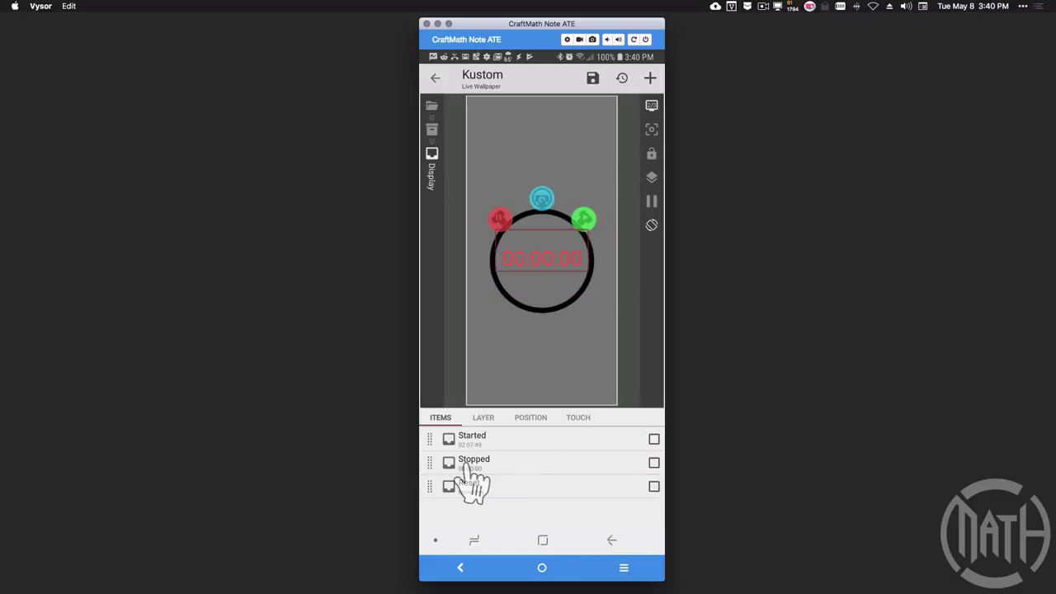
left_click(467, 466)
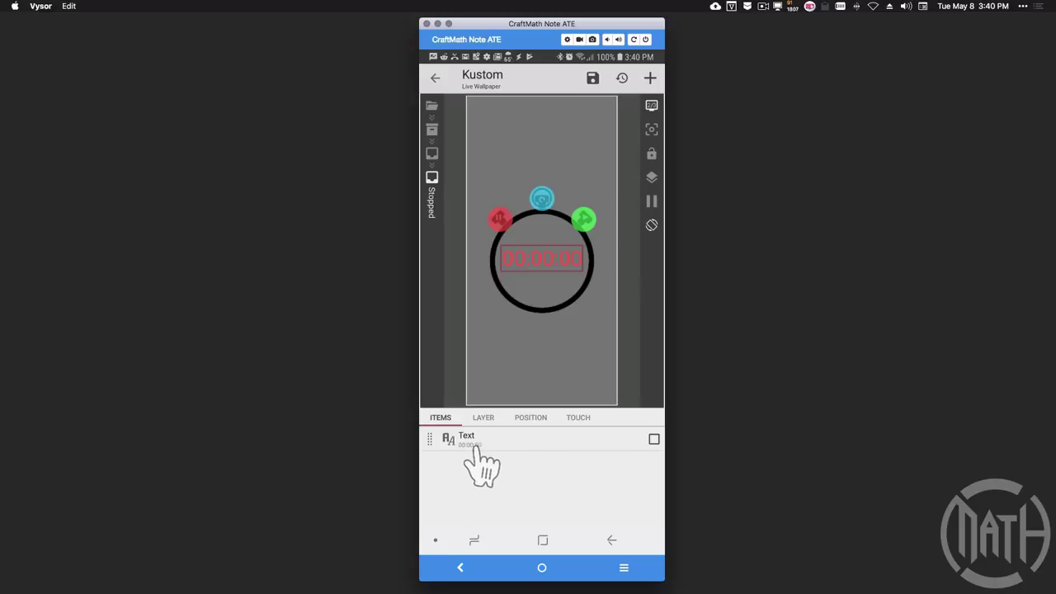
left_click(481, 419)
left_click(470, 442)
left_click(485, 418)
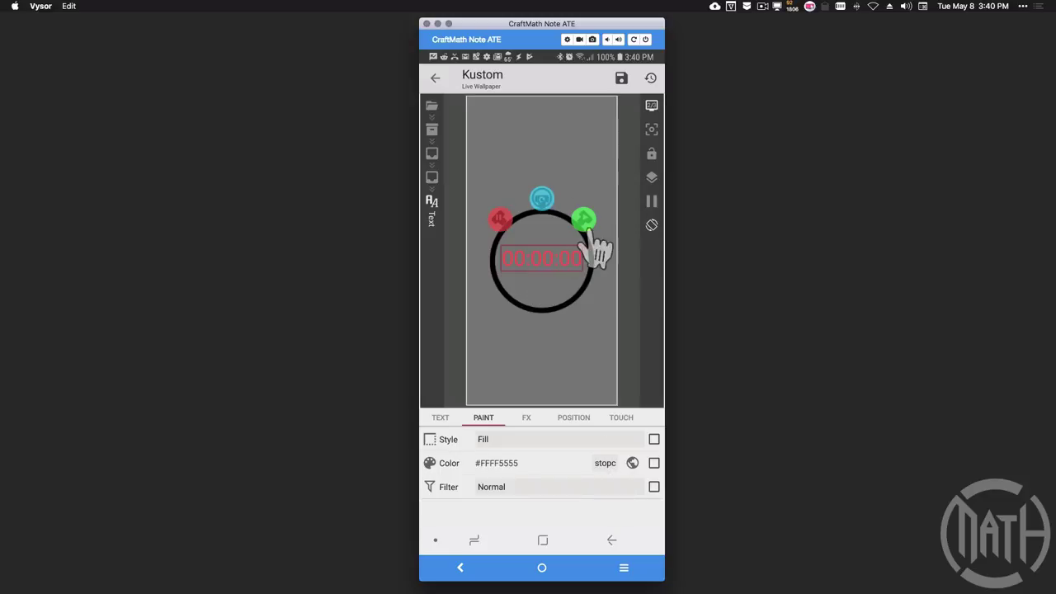
left_click(596, 538)
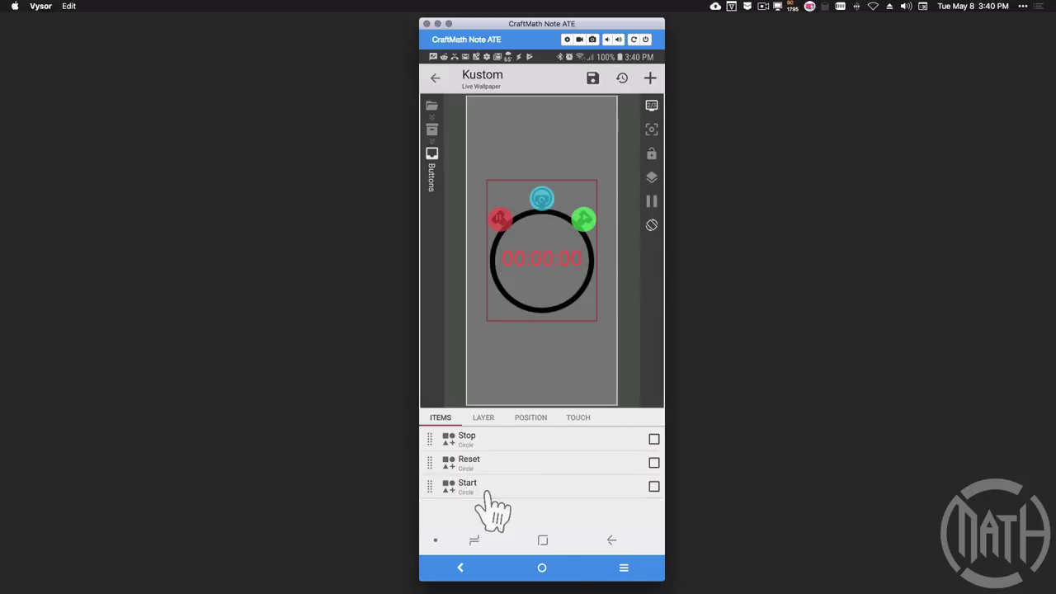
left_click(487, 459)
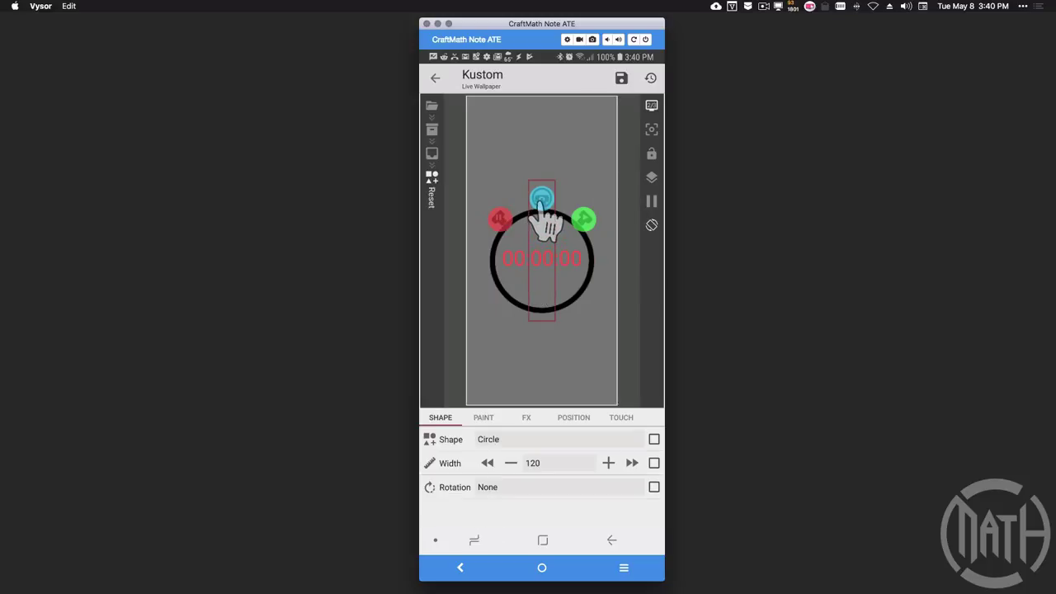
left_click(623, 419)
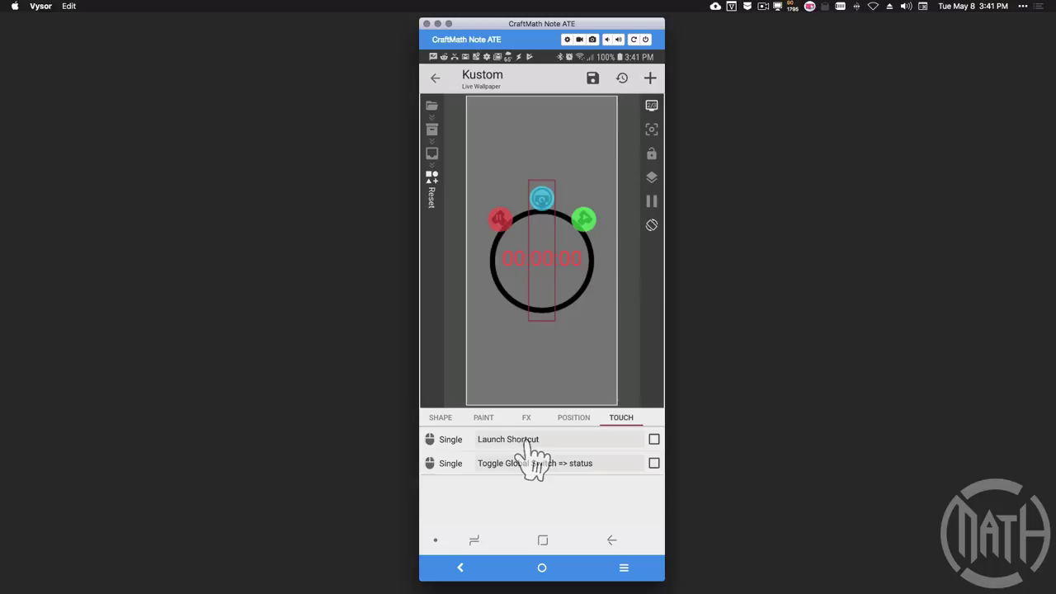
left_click(515, 466)
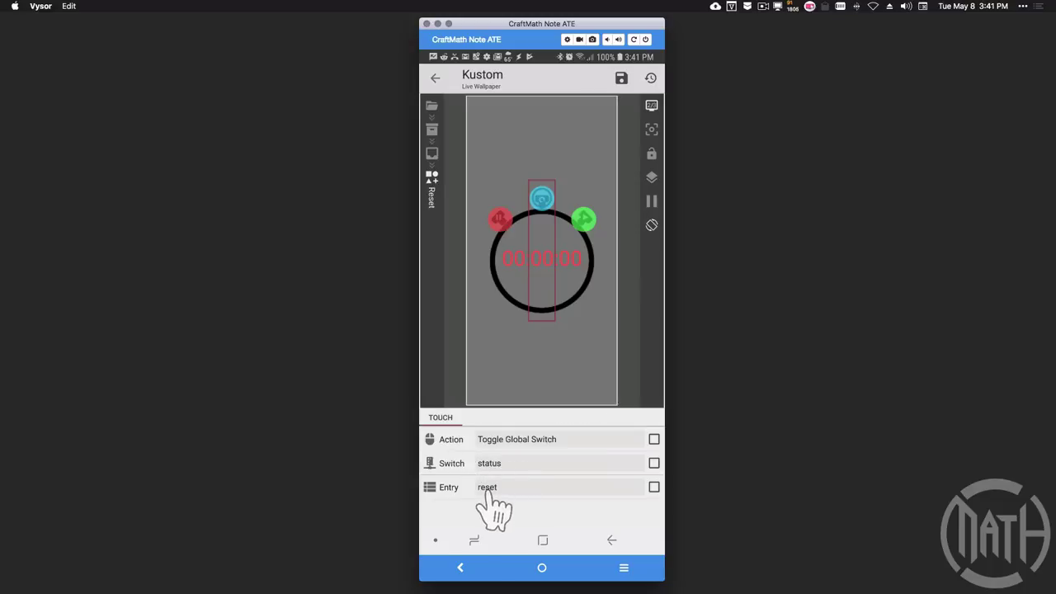
left_click(610, 540)
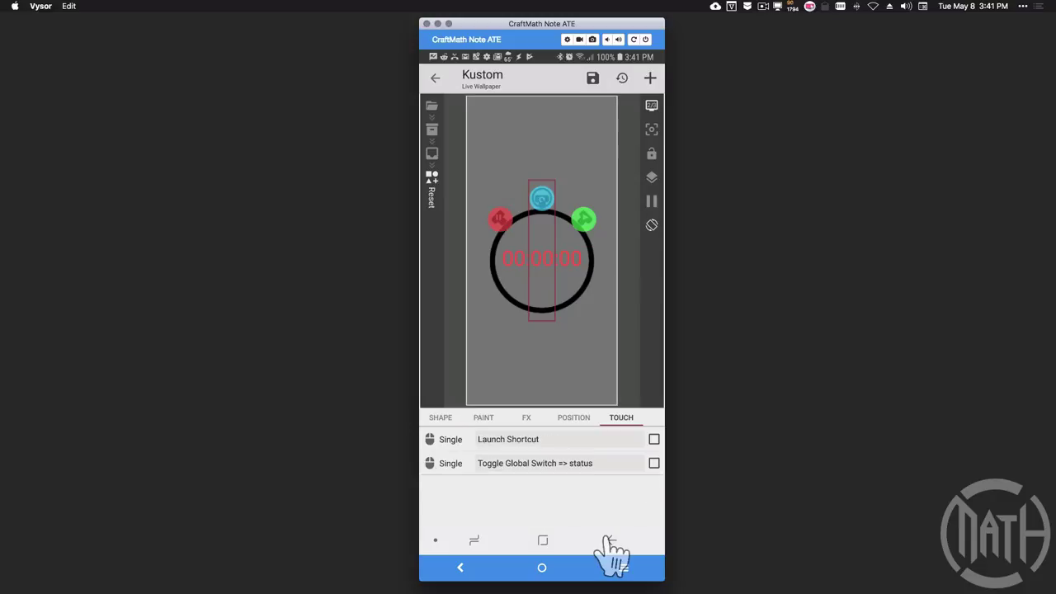
left_click(611, 539)
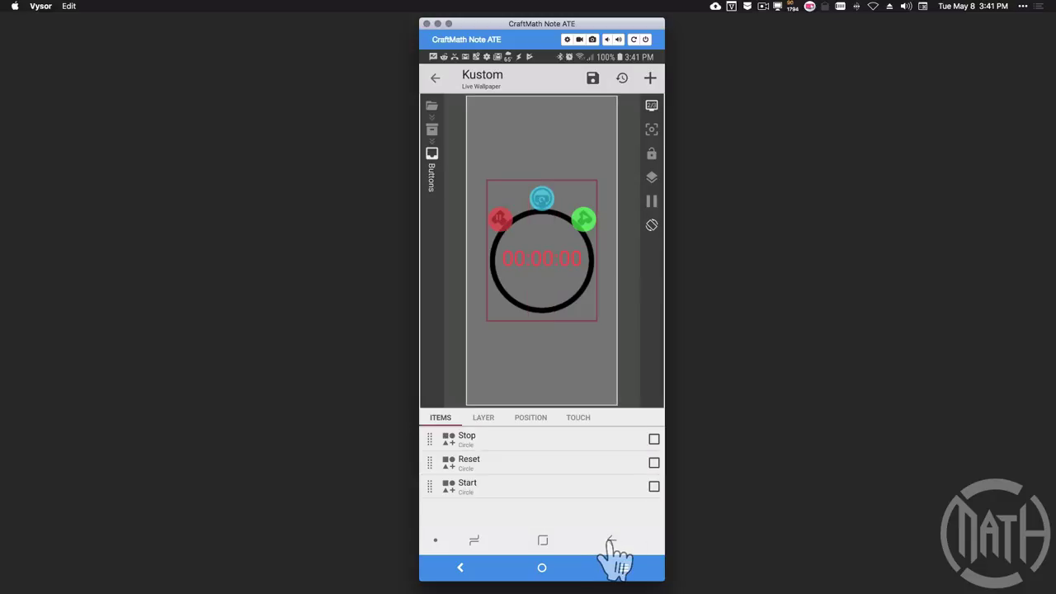
Step: Check the Reset display's text colour is cyan #FF49DCFF, then tap Reset to show cyan hh:mm:ss
left_click(611, 540)
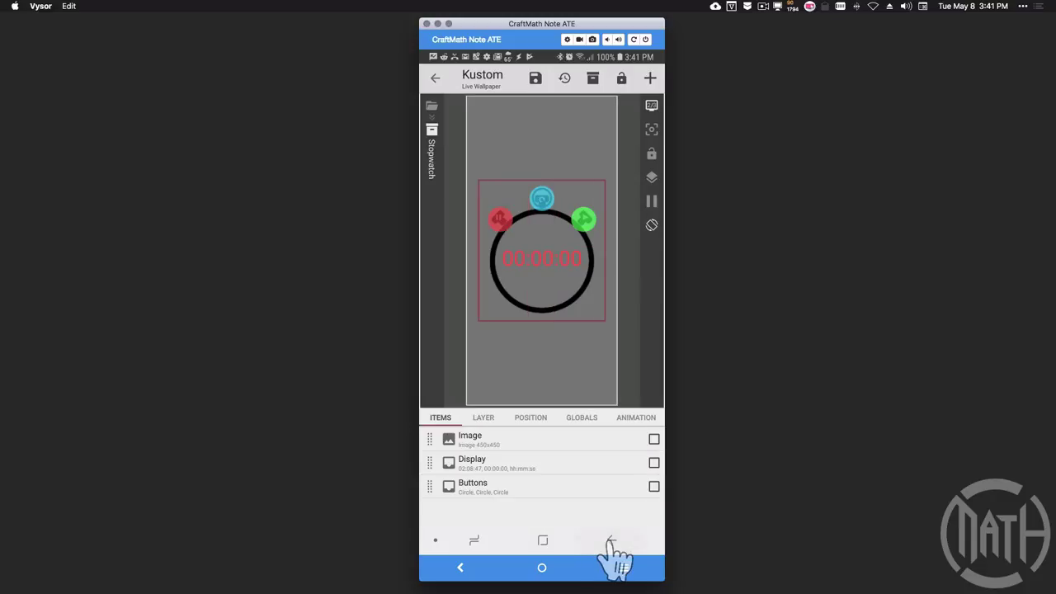
left_click(494, 466)
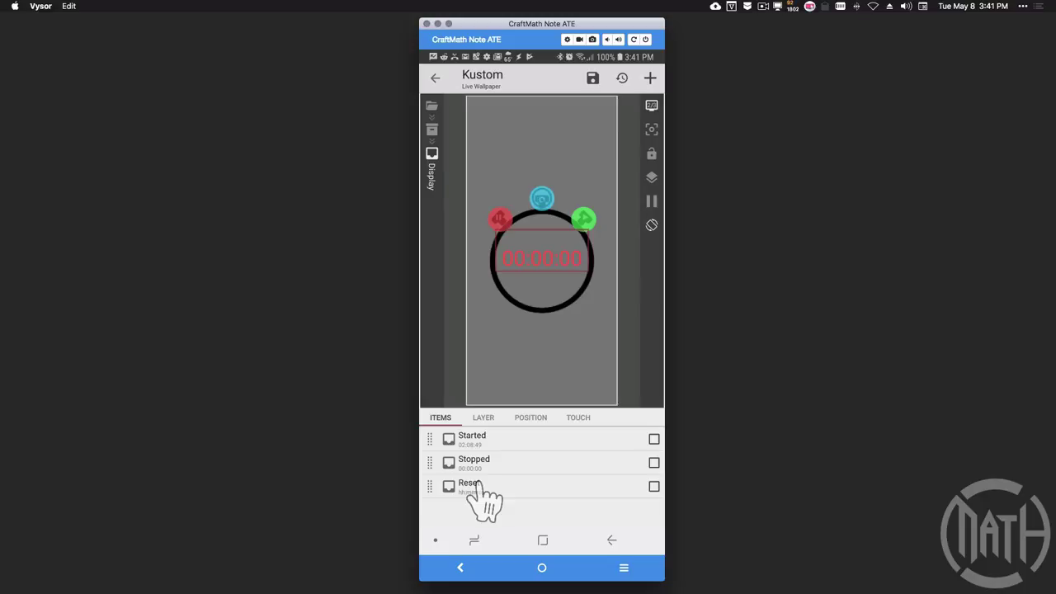
left_click(477, 485)
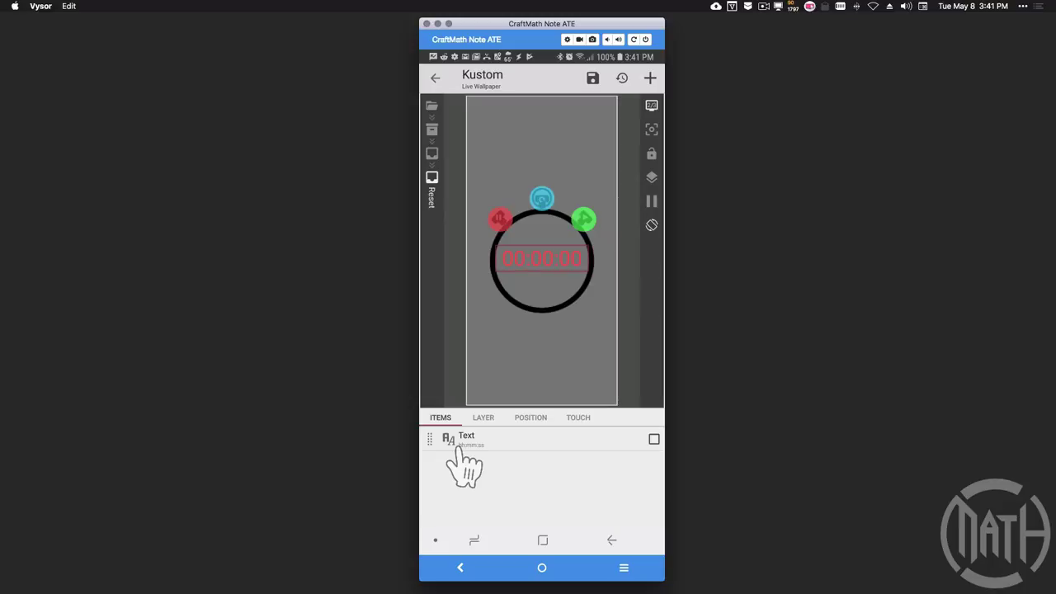
left_click(472, 439)
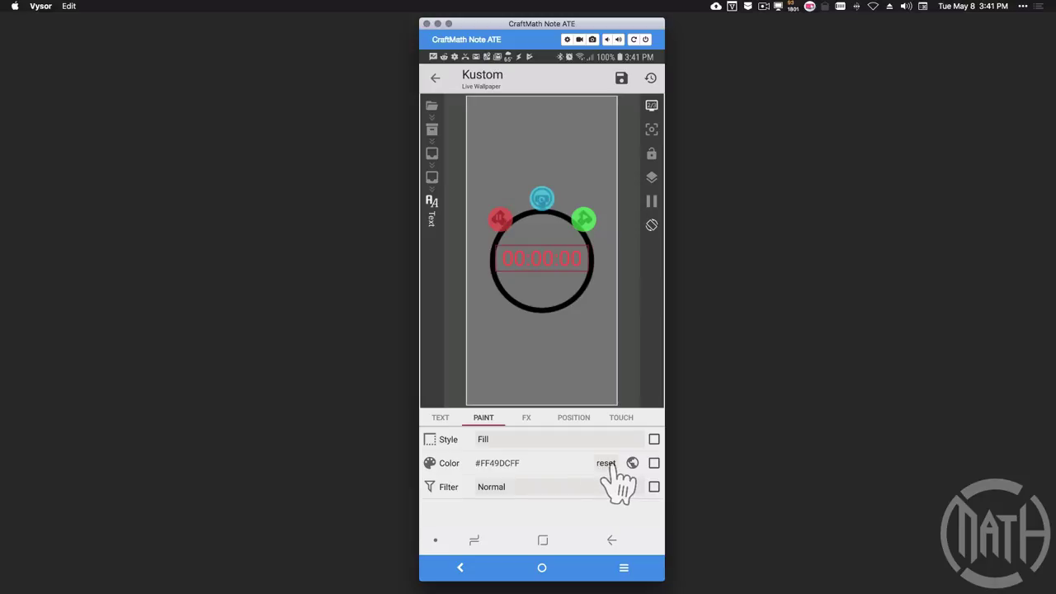
left_click(542, 198)
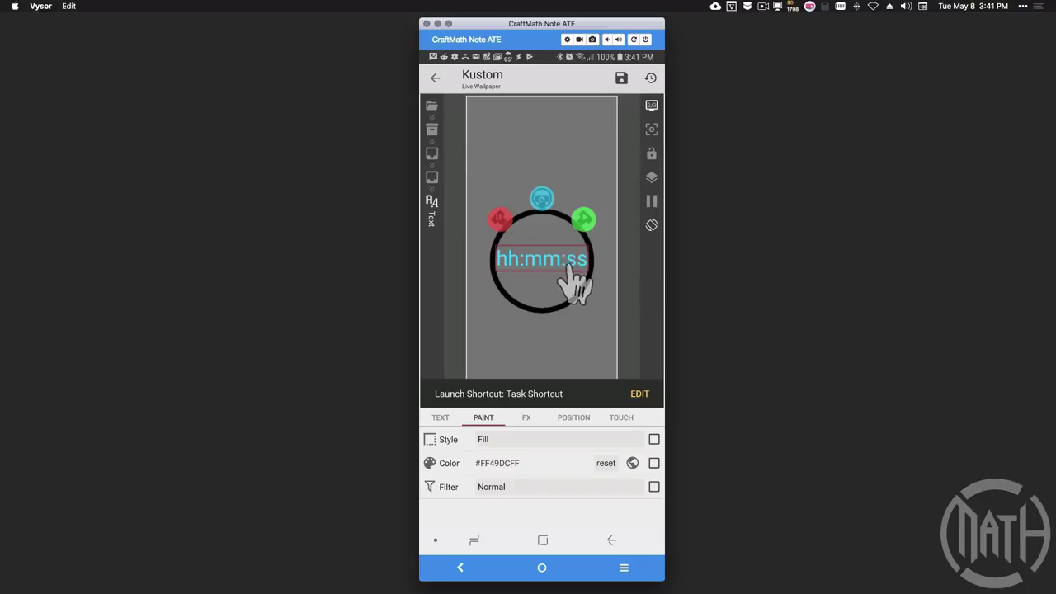
Step: Return to the Stopwatch items and view the Stopwatch's global variables
left_click(612, 541)
left_click(612, 541)
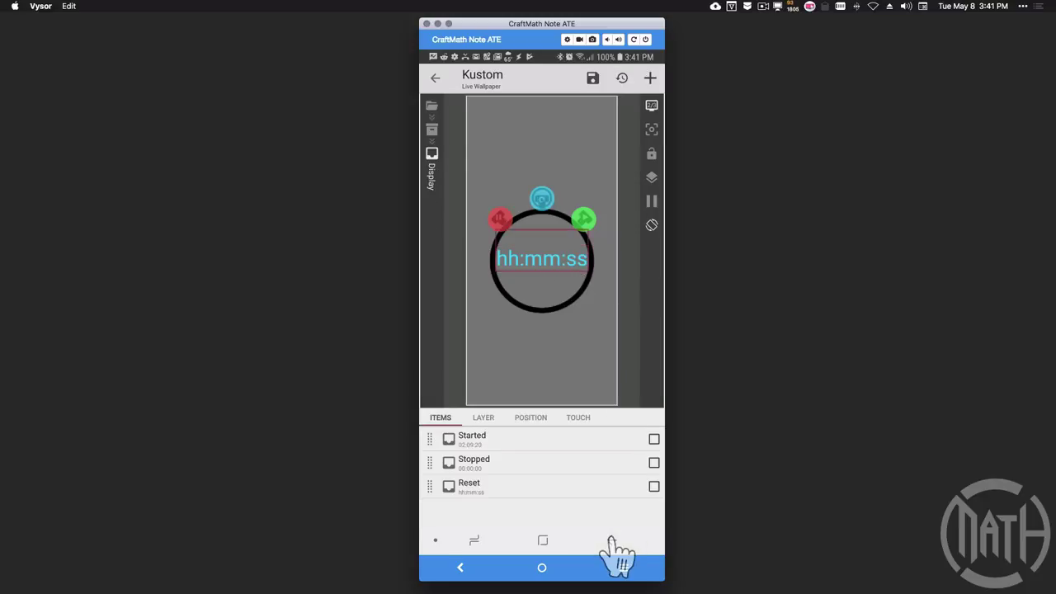
left_click(612, 540)
left_click(582, 418)
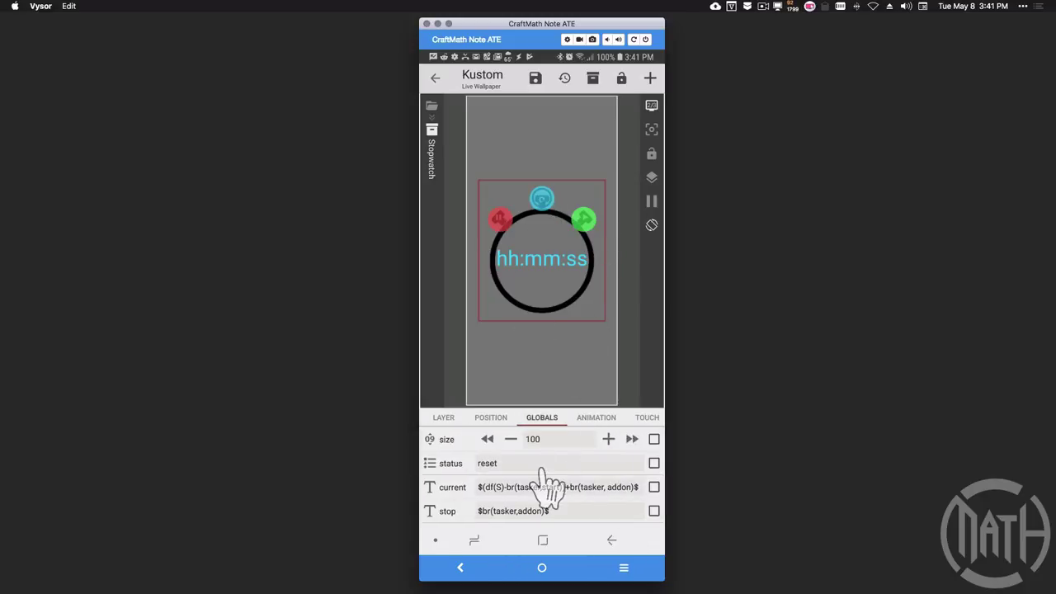
Step: Set the buttona global to 0, turning the buttons black, then raise it by 10 three times to restore their colours
scroll(545, 483, "down", 5)
left_click(488, 513)
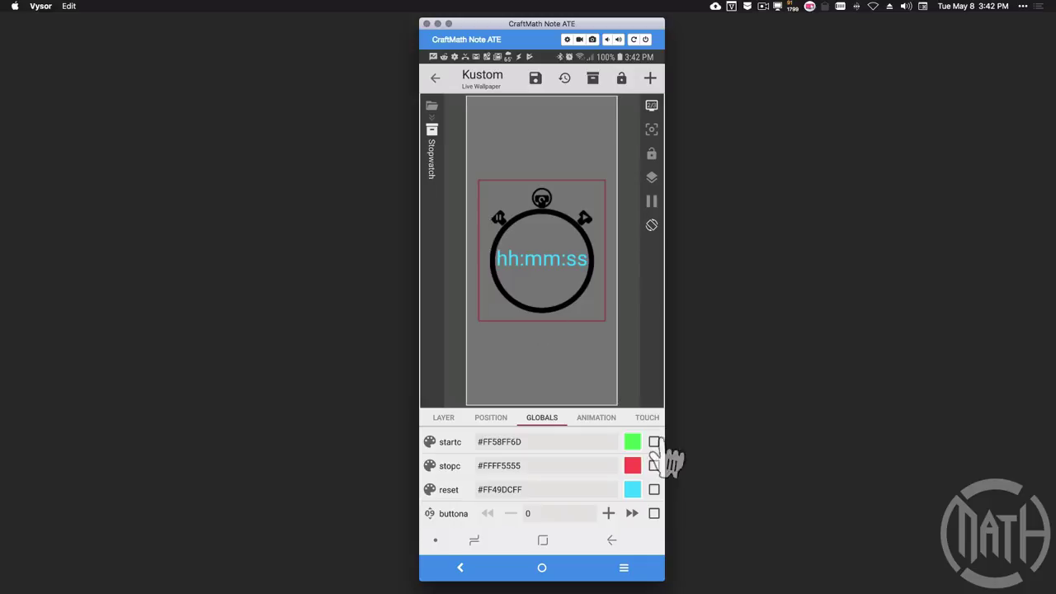
left_click(632, 513)
left_click(632, 513)
left_click(631, 513)
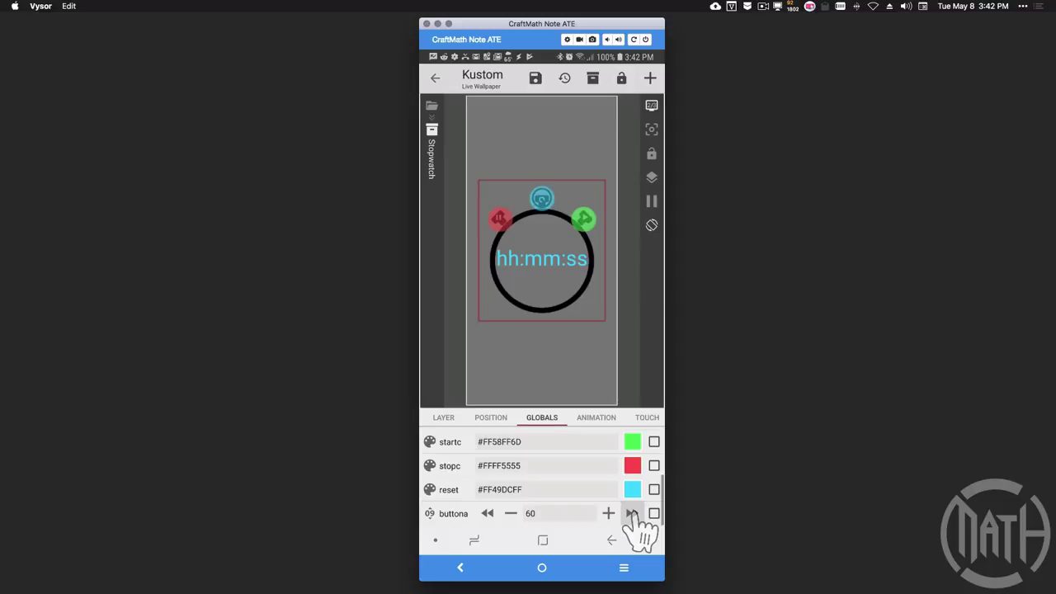